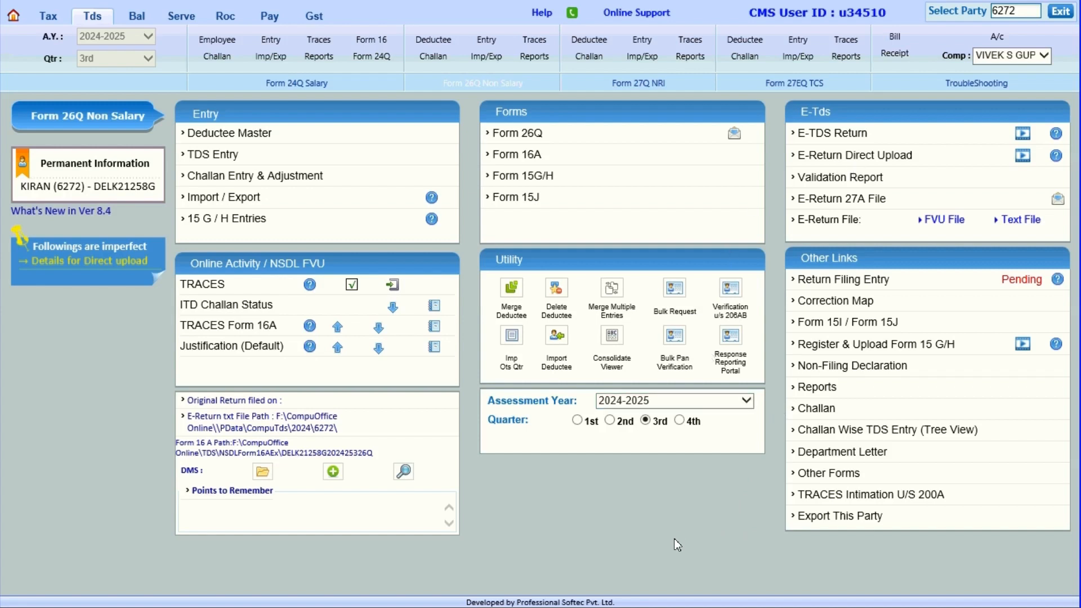
Switch to the workbook and review the Sum of TDS Amount column and its total on the FINAL SHEET.
mouse_move(688, 2)
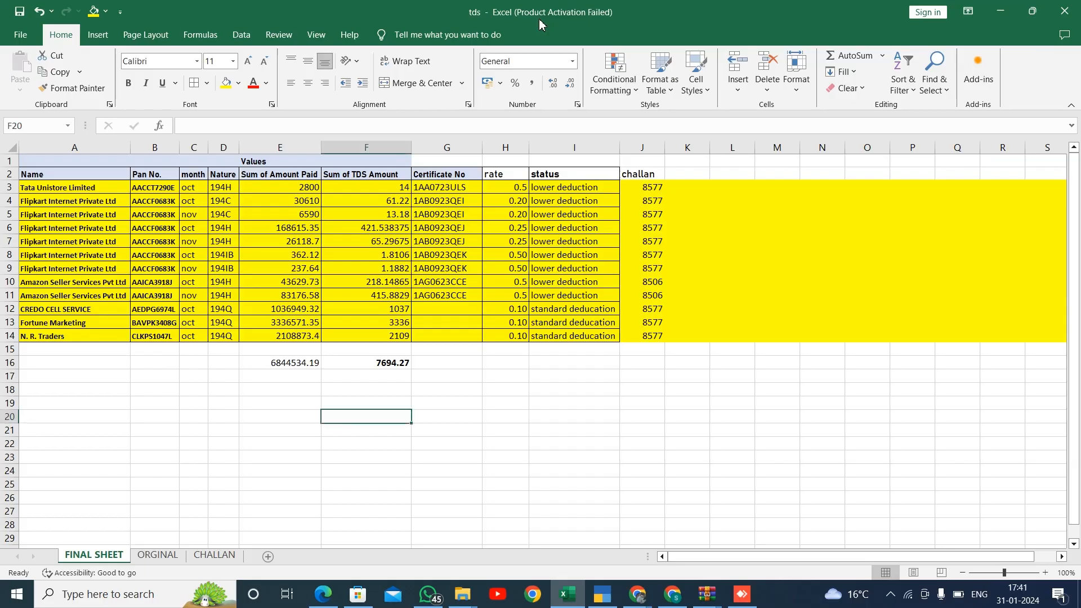
left_click(539, 19)
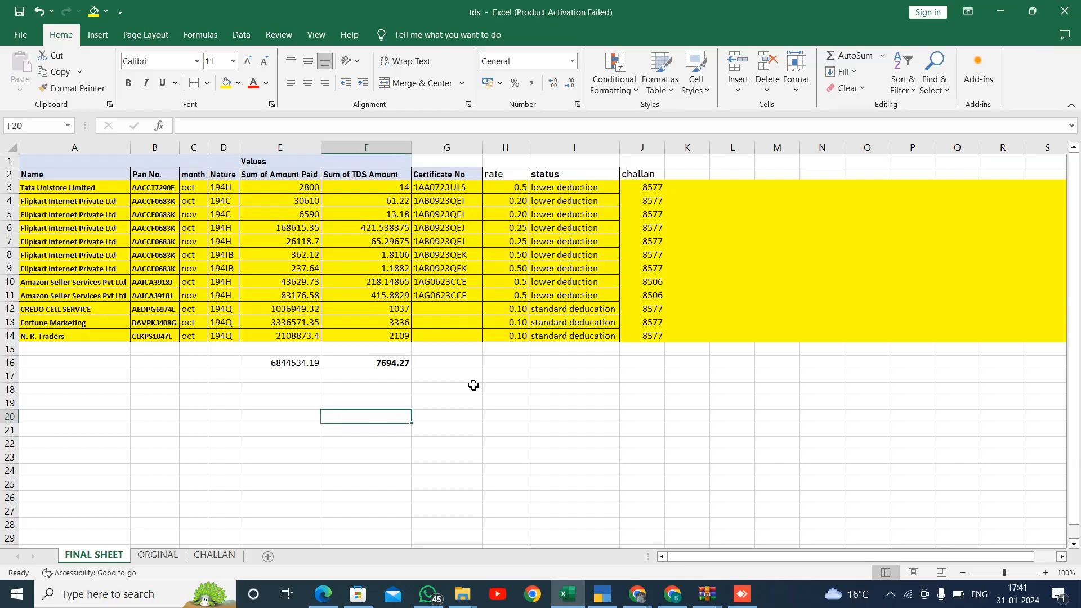
left_click(258, 398)
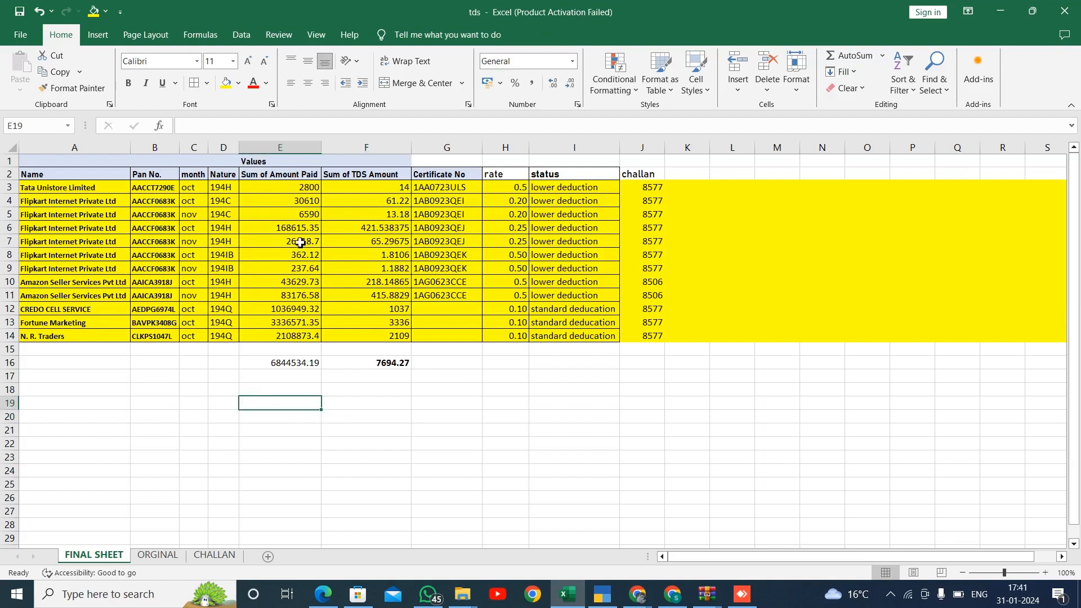
left_click(338, 186)
key("ctrl+shift+Down")
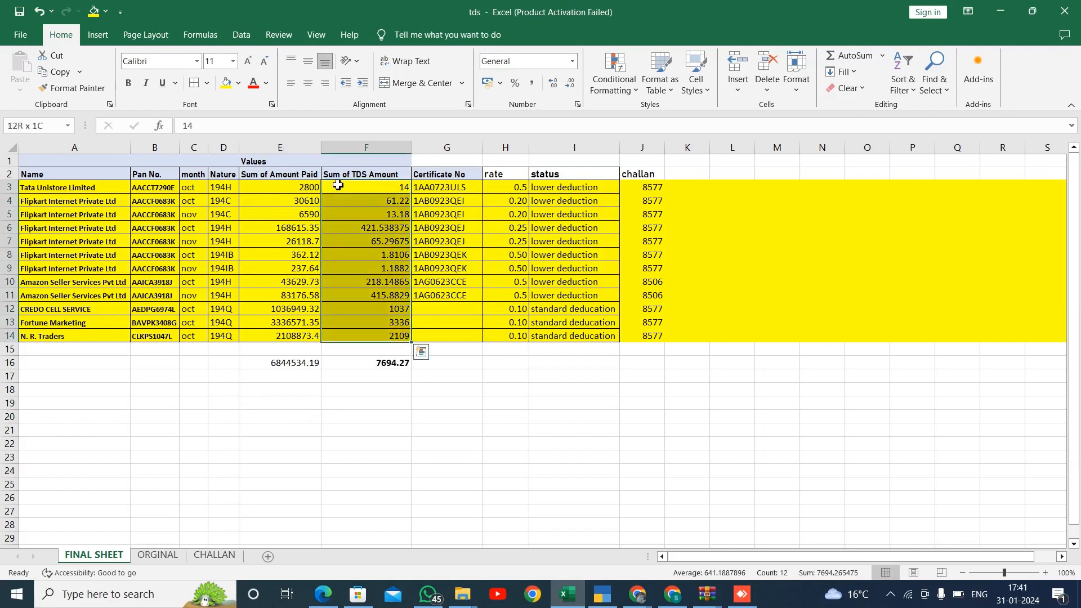
key("Down")
key("Down")
key("Down")
key("Down")
key("Down")
key("Down")
key("Down")
key("Down")
key("Down")
key("Down")
key("Down")
key("Down")
key("Down")
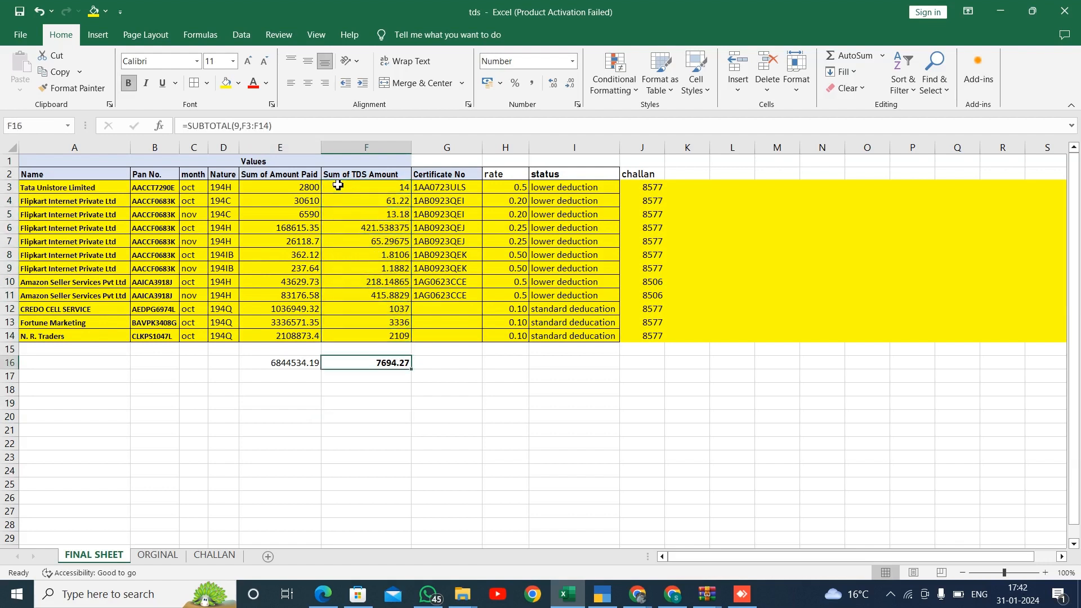
key("Down")
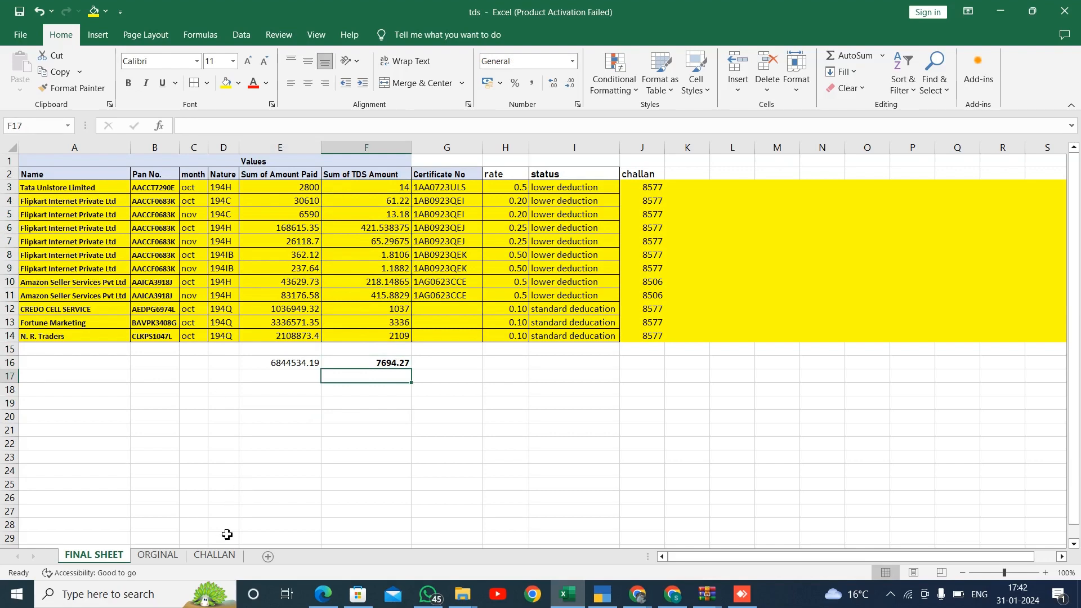
Open the CHALLAN sheet and review the challan amounts, pending amounts and their totals.
left_click(225, 553)
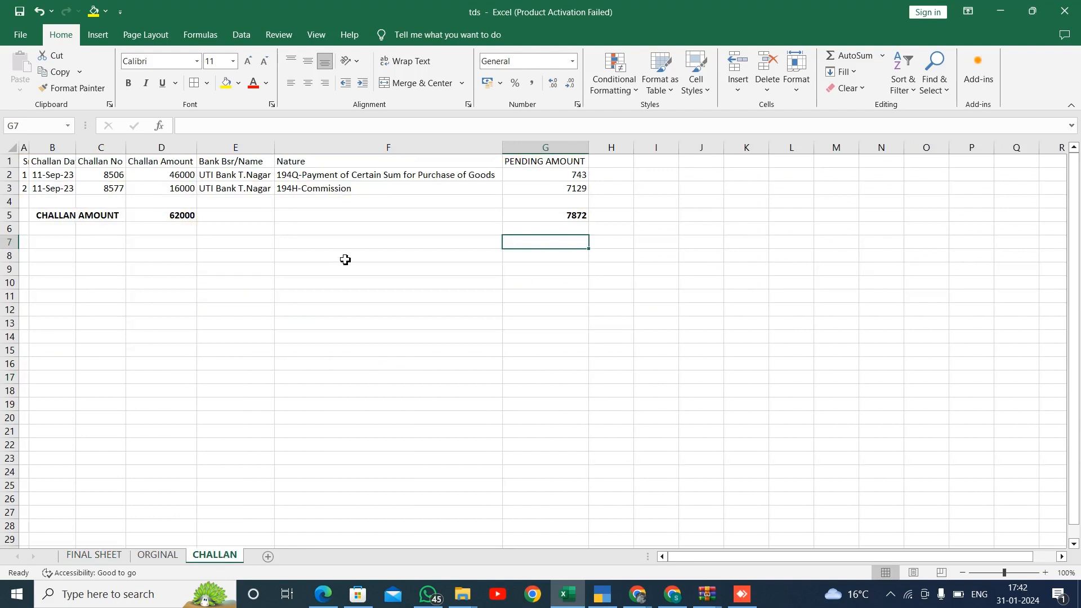
left_click(387, 175)
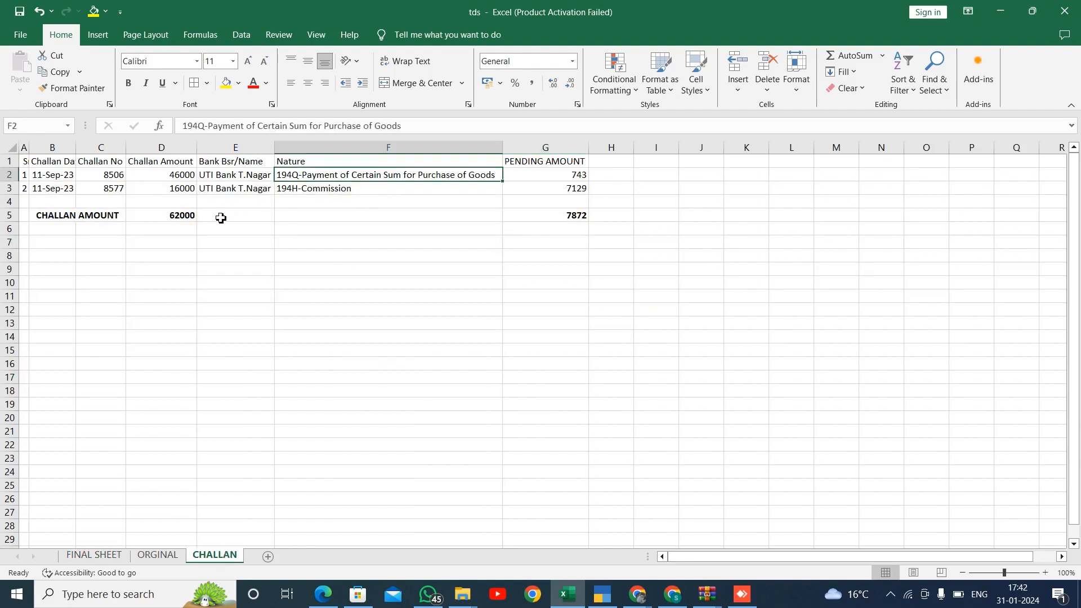
left_click(187, 222)
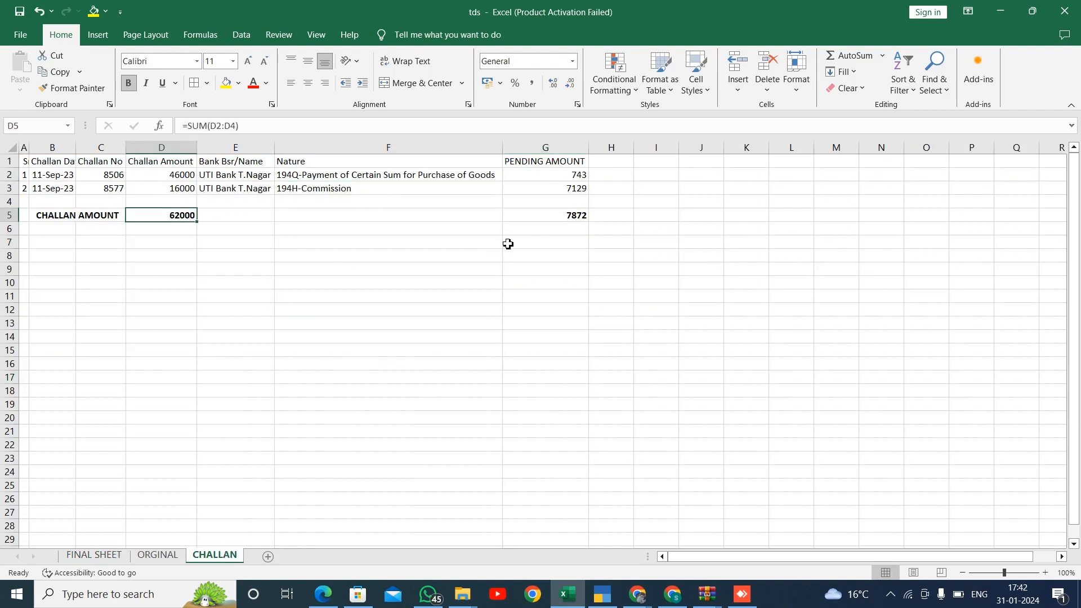
left_click(568, 214)
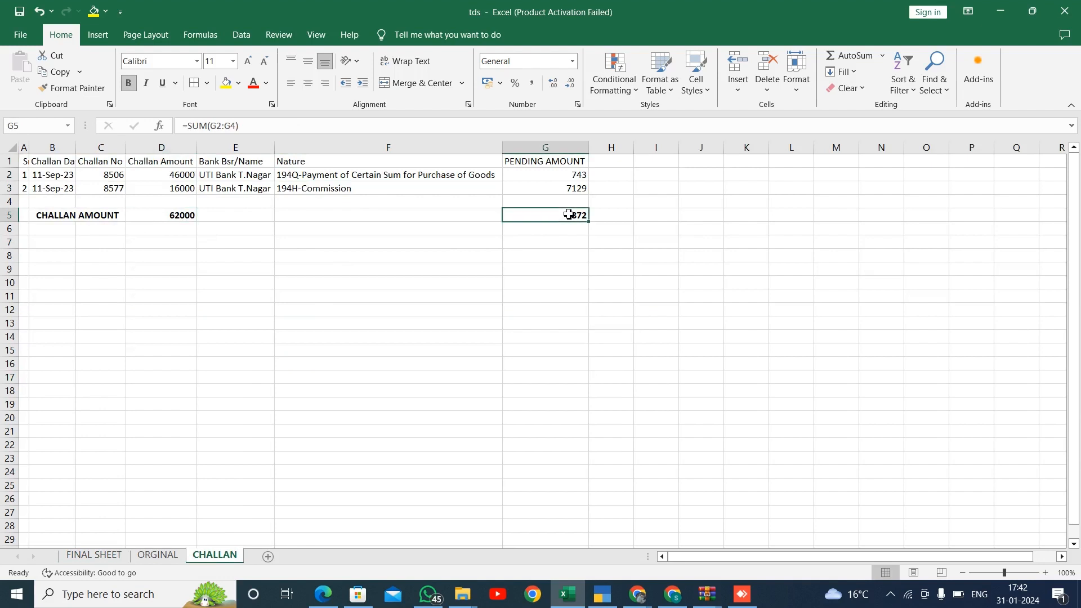
left_click(563, 175)
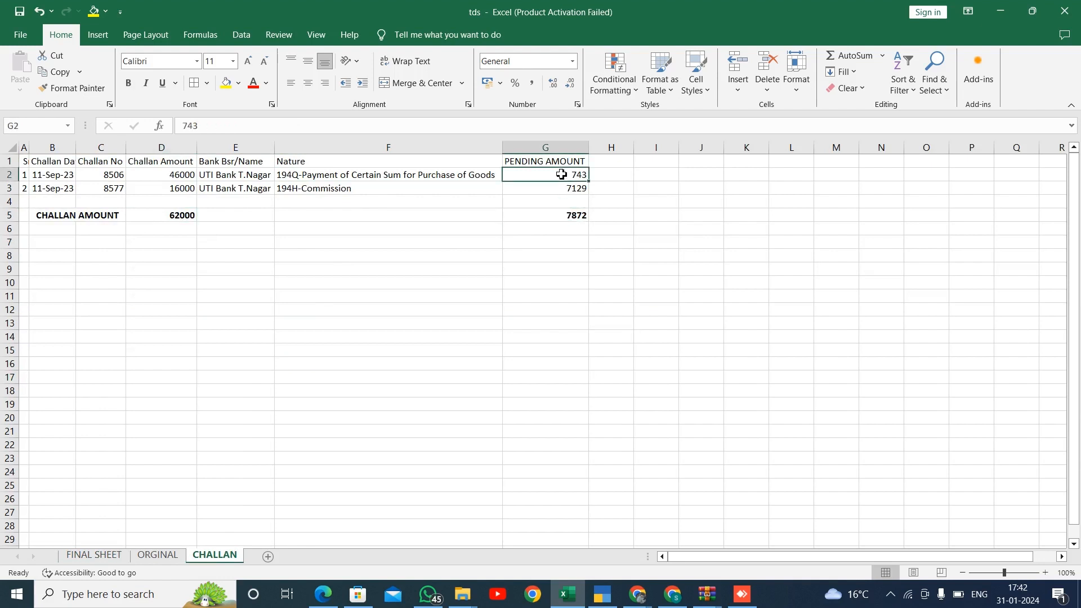
key("shift+Down")
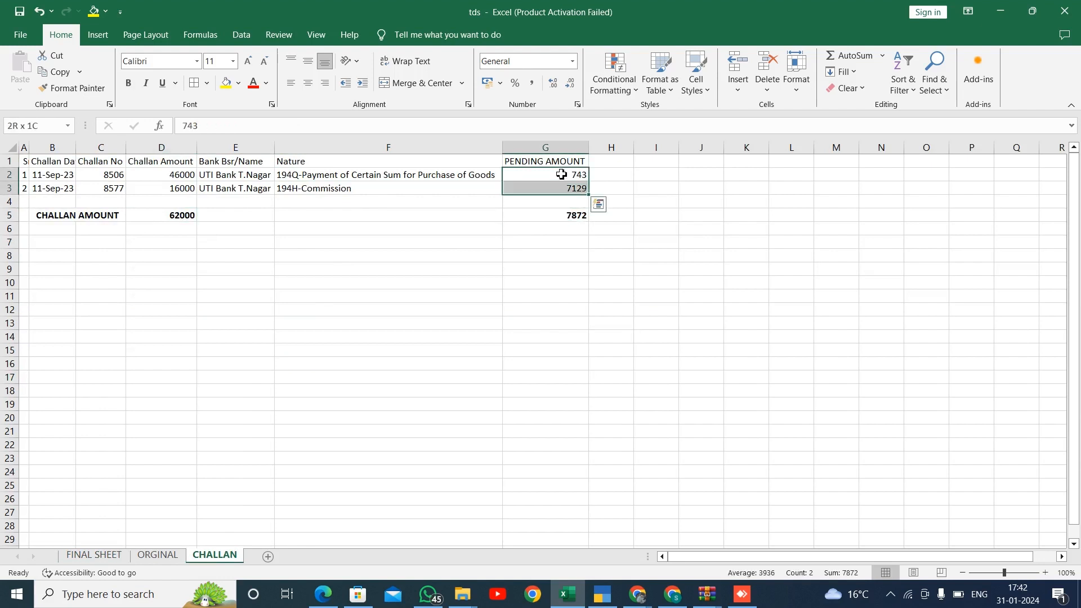
key("Down")
key("Down")
key("Down")
key("Left")
key("Home")
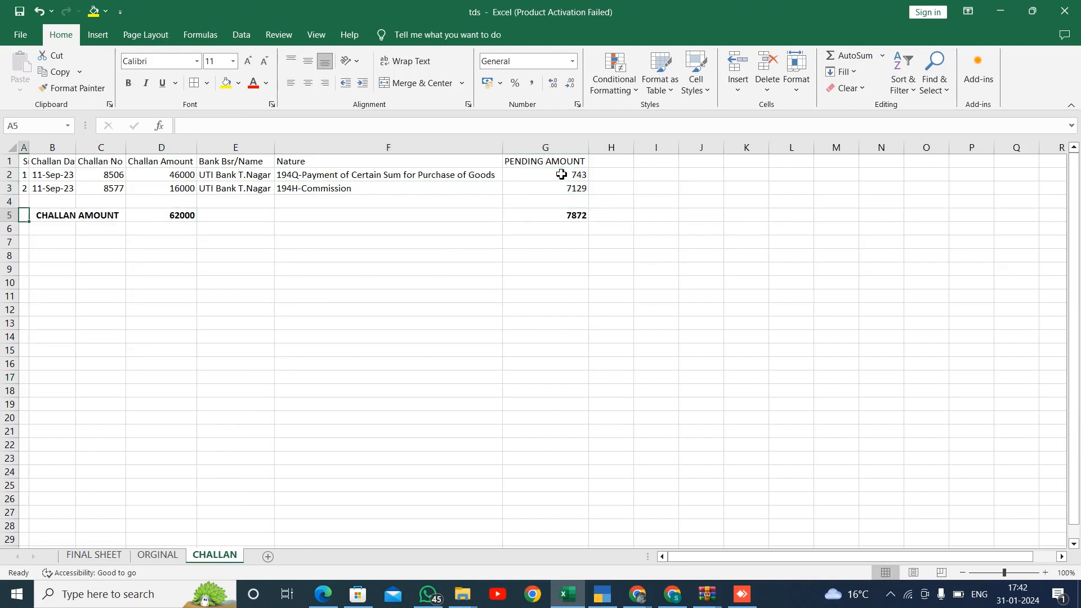
Merge and center the CHALLAN AMOUNT label across columns B and C in row 5.
key("Right")
key("shift+Right")
key("alt+h")
key("m")
key("c")
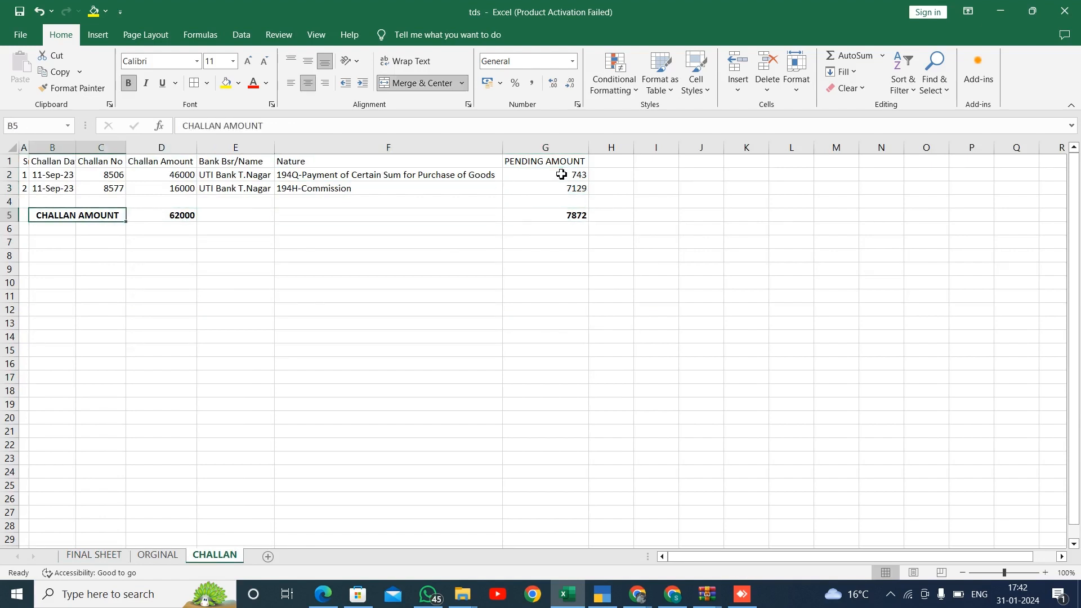
Return to the FINAL SHEET and review the totals row.
key("Right")
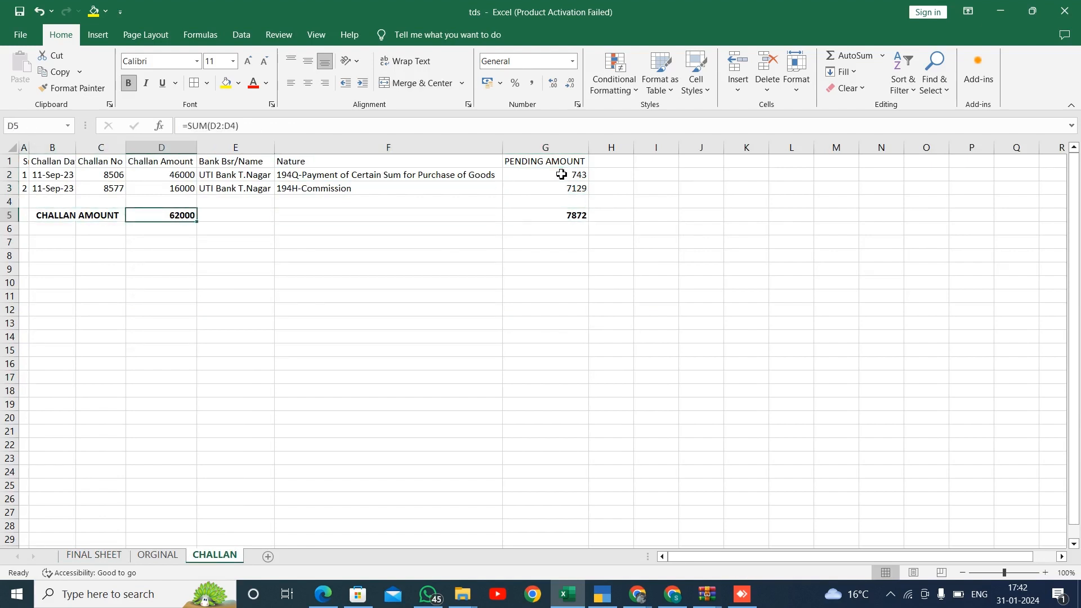
left_click(494, 183)
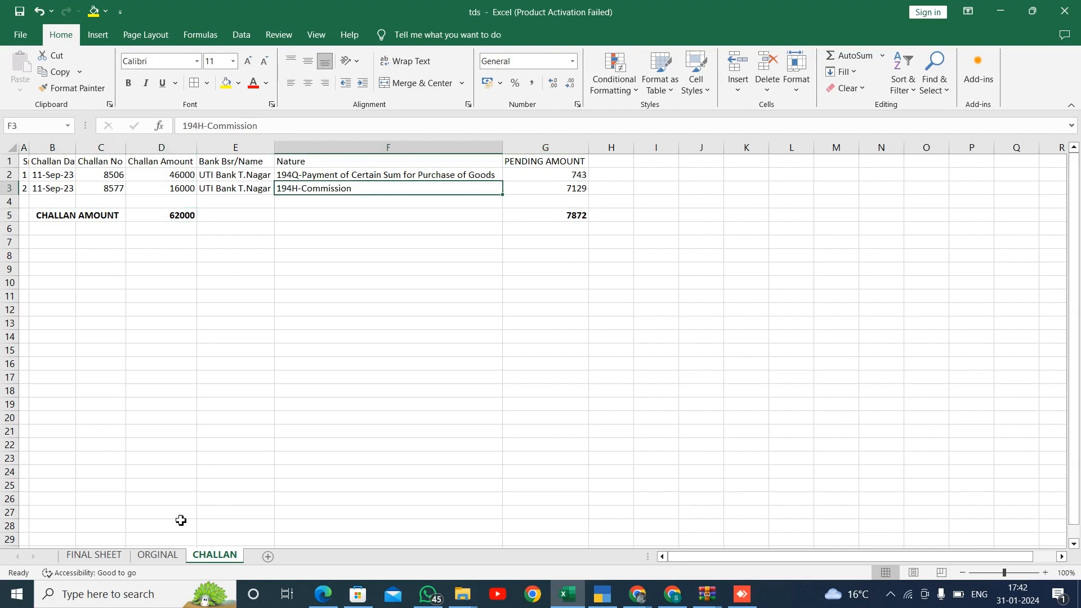
left_click(107, 561)
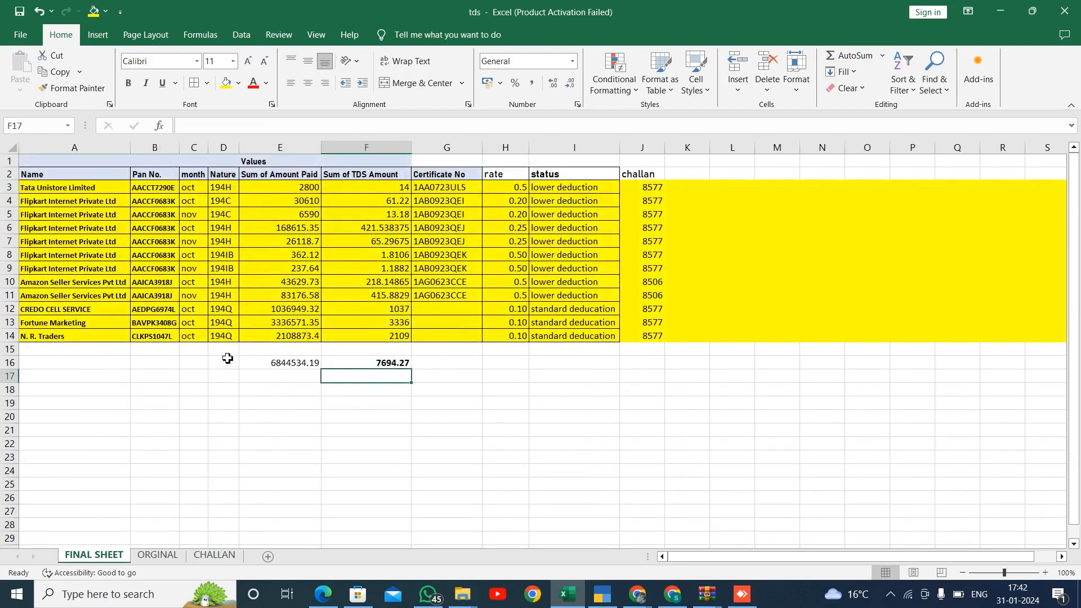
left_click(227, 358)
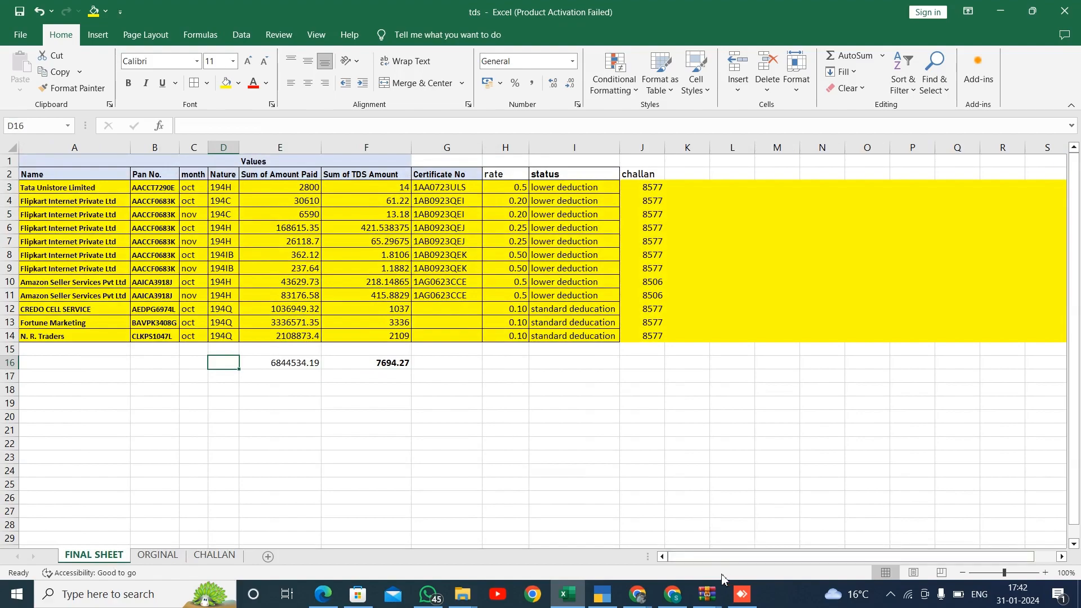
Switch to the TDS software and open Challan Entry & Adjustment for Form 26Q.
left_click(742, 594)
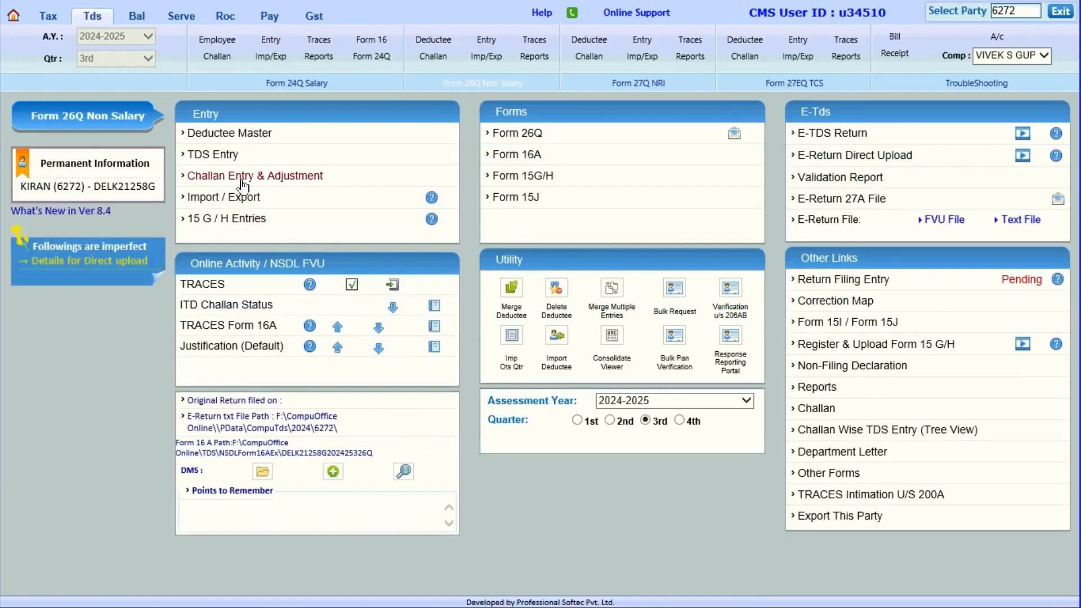
left_click(243, 179)
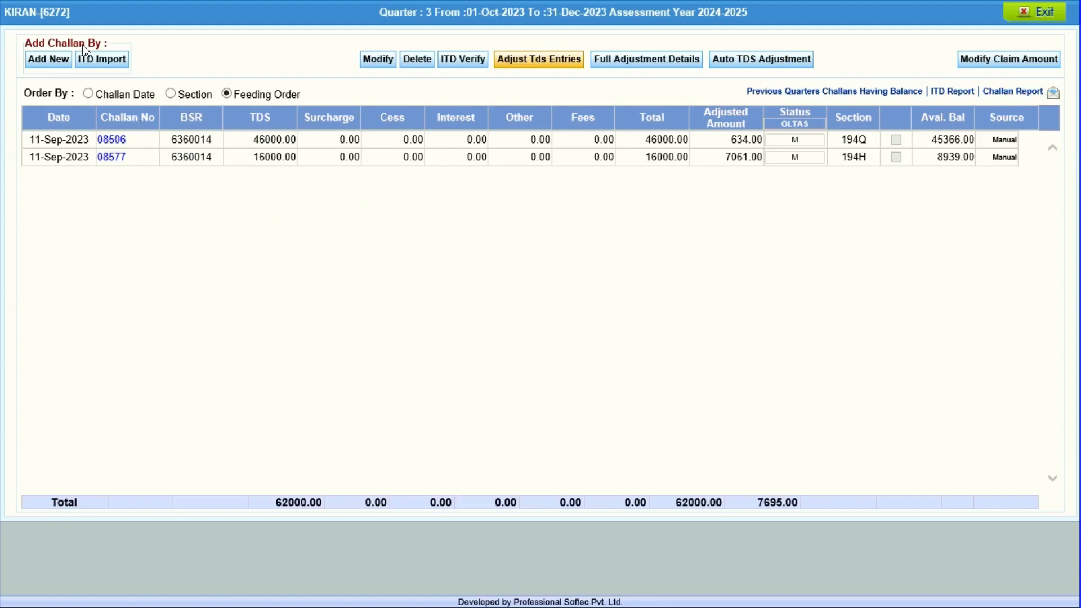
left_click(61, 60)
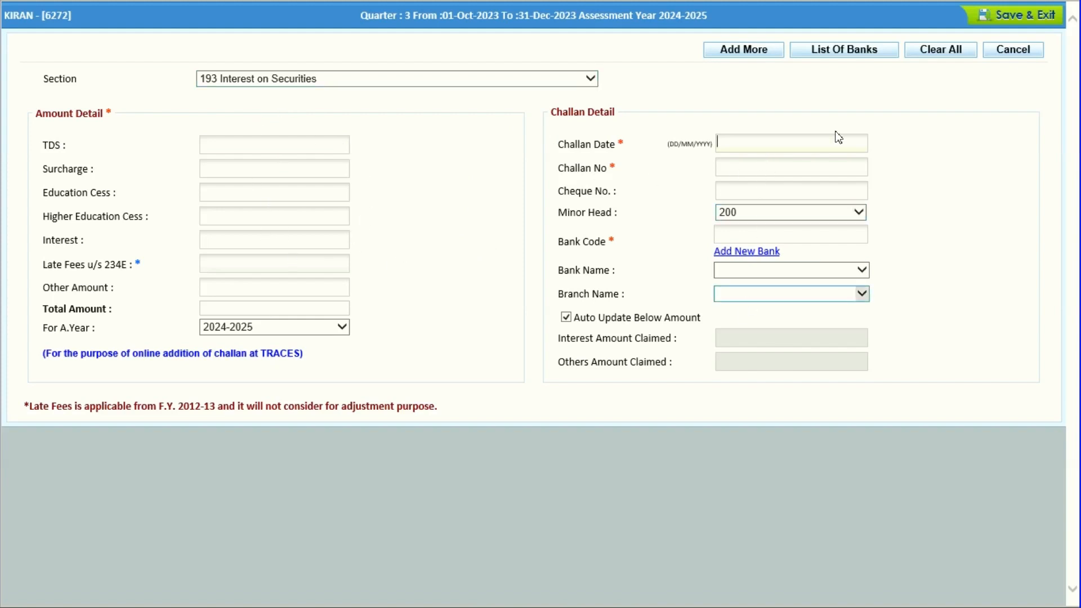
mouse_move(996, 9)
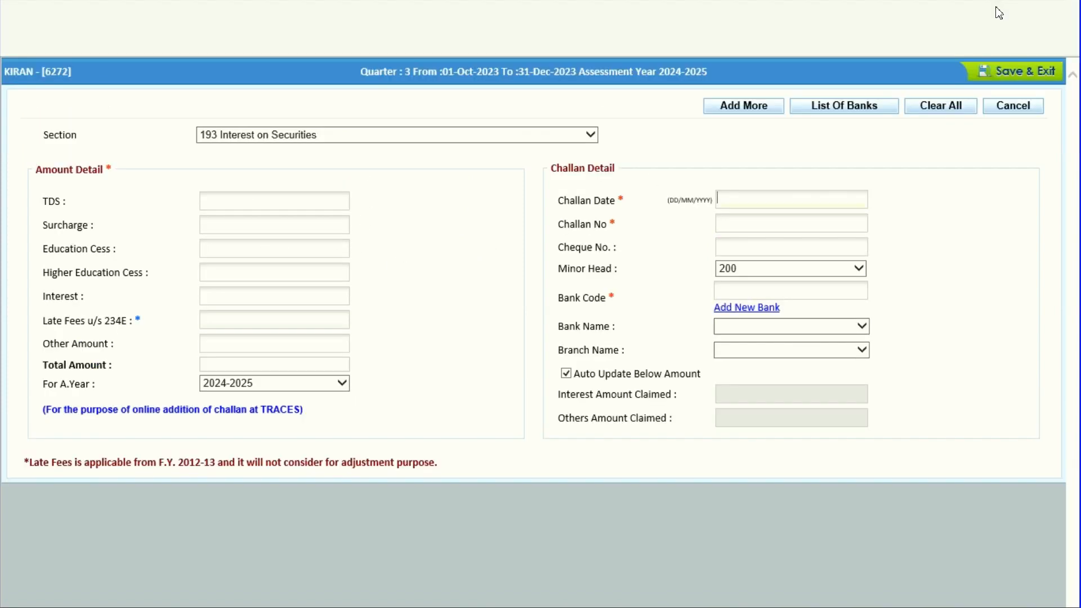
left_click(994, 71)
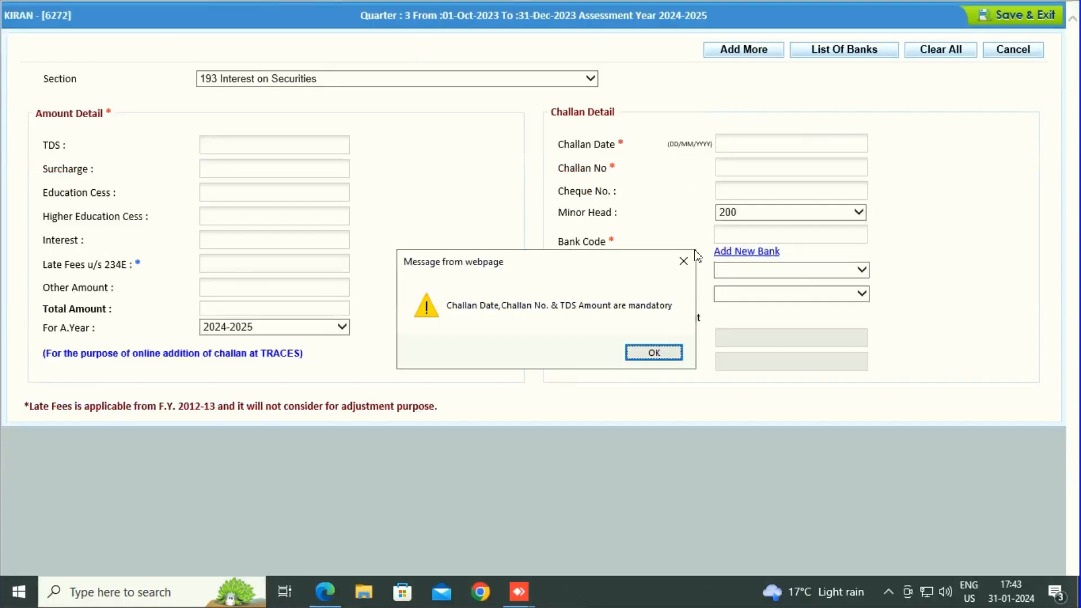
left_click(687, 259)
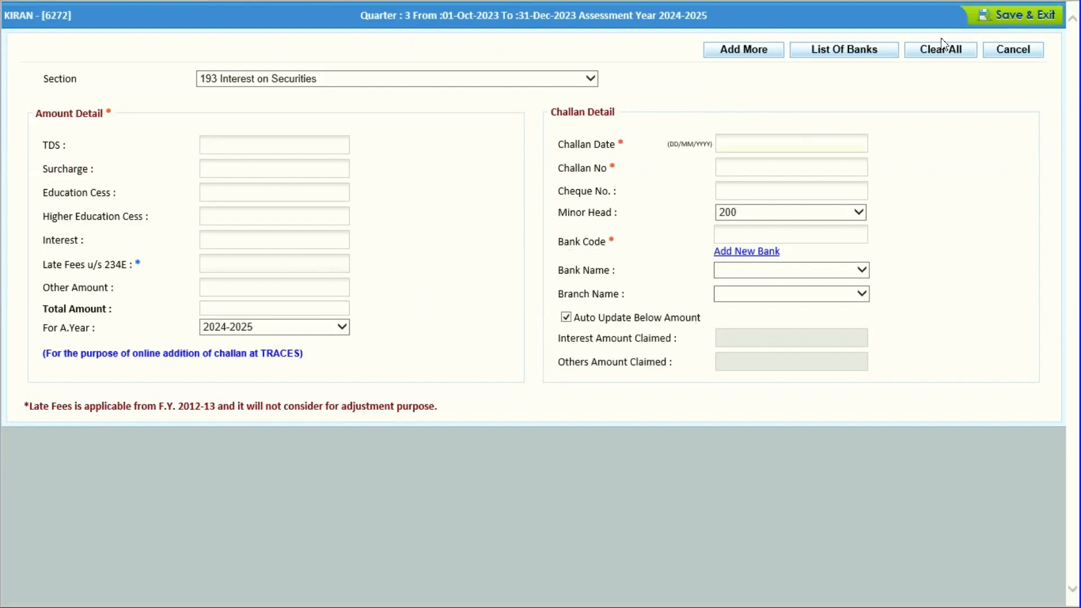
left_click(998, 52)
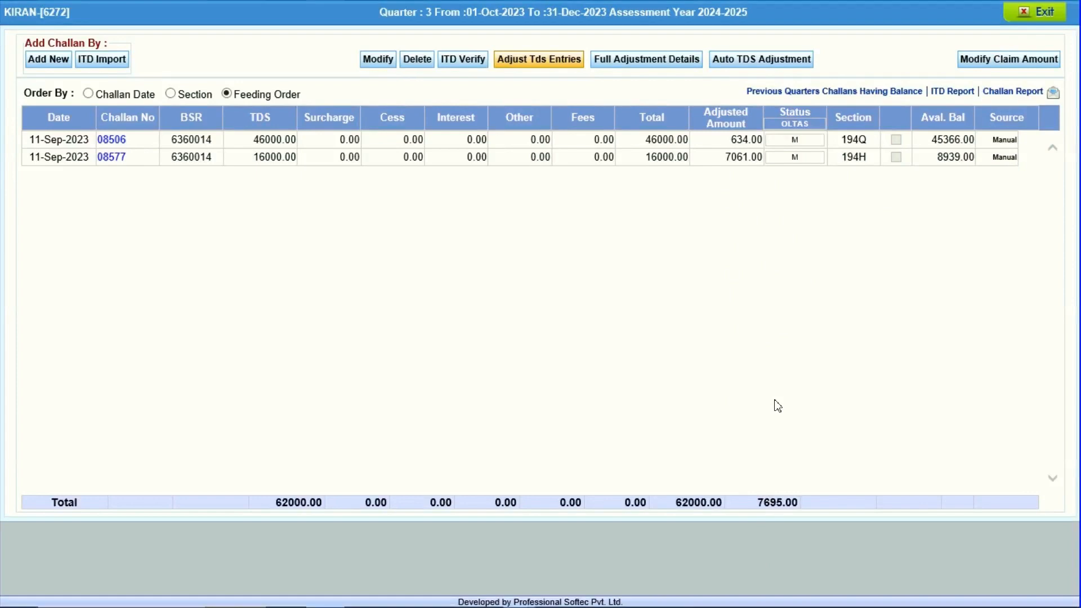
Switch back to the workbook and compare the FINAL SHEET and CHALLAN sheet amounts.
key("alt+Tab")
key("Tab")
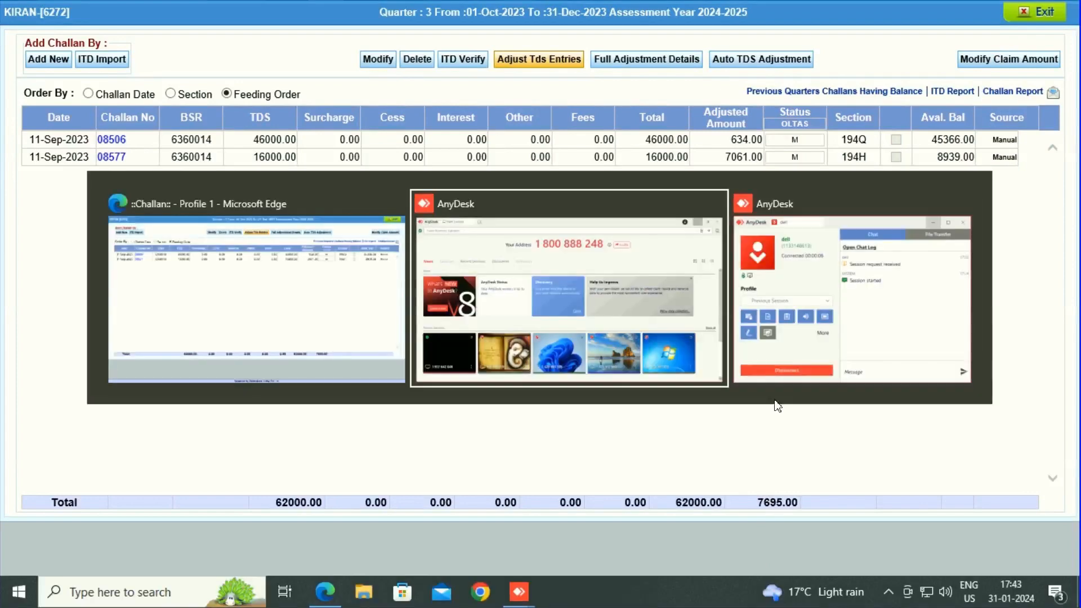
left_click(388, 378)
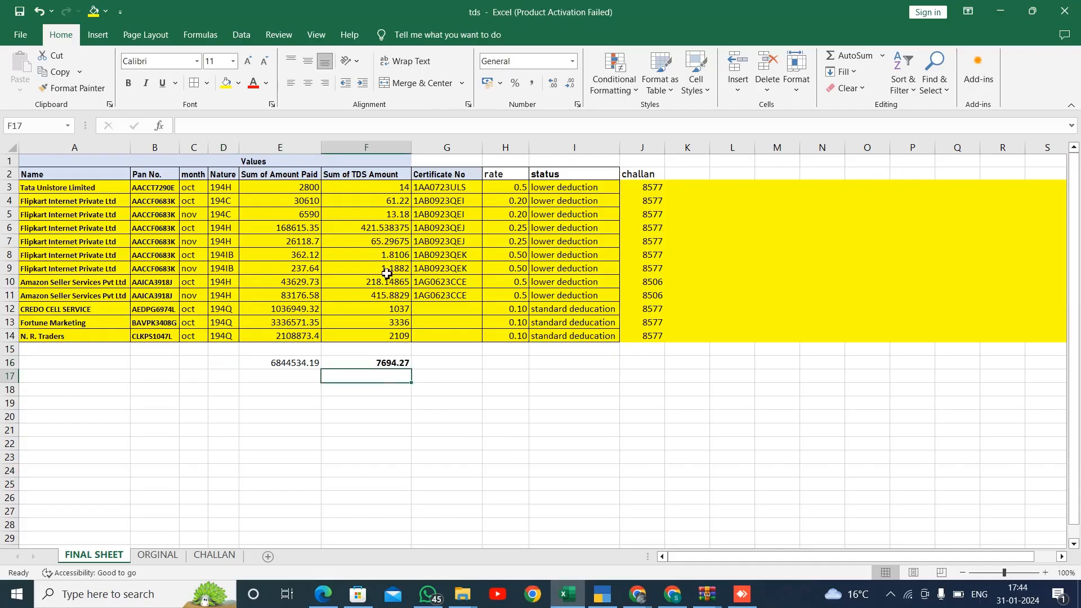
left_click(383, 192)
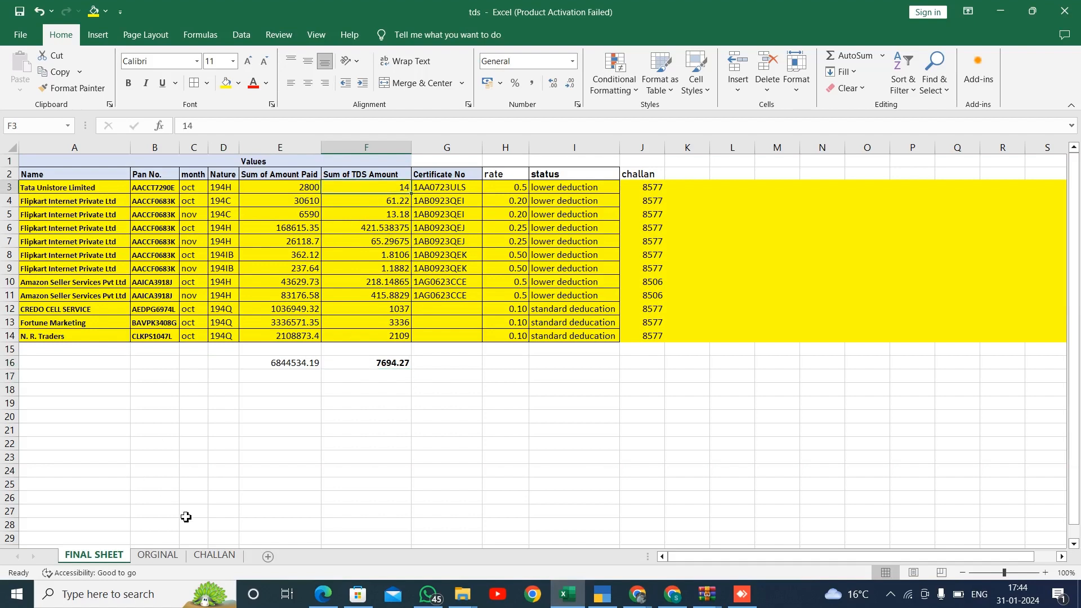
left_click(205, 556)
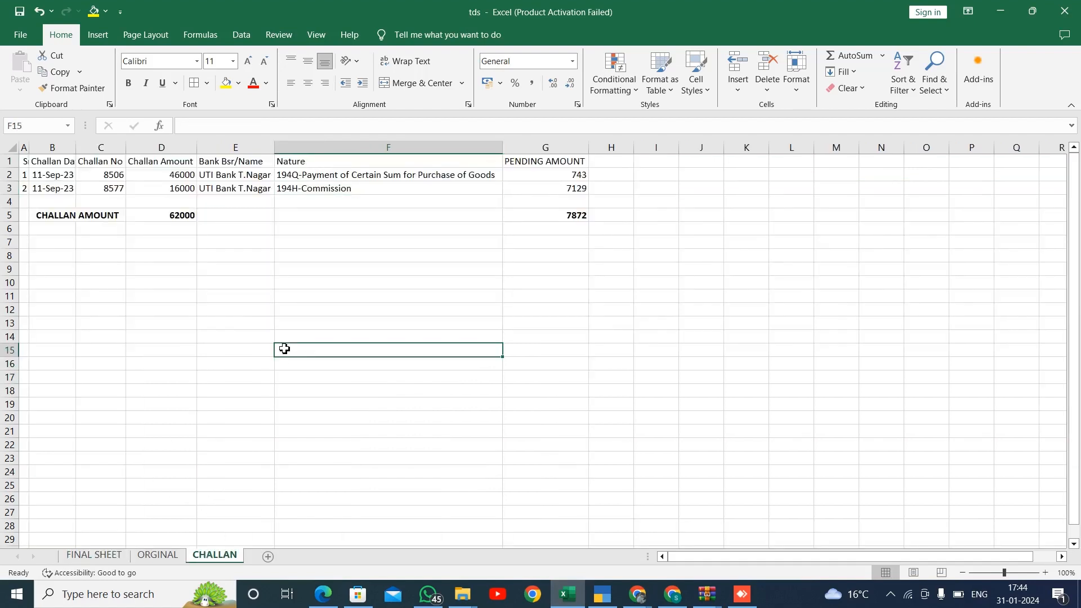
left_click_drag(285, 352, 80, 557)
left_click(80, 557)
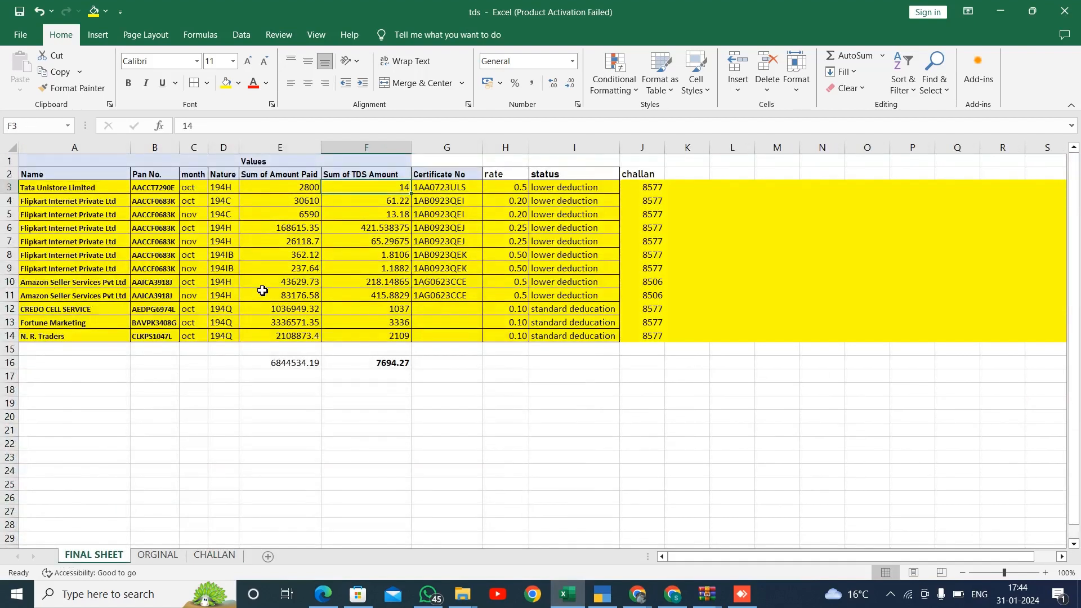
left_click(308, 391)
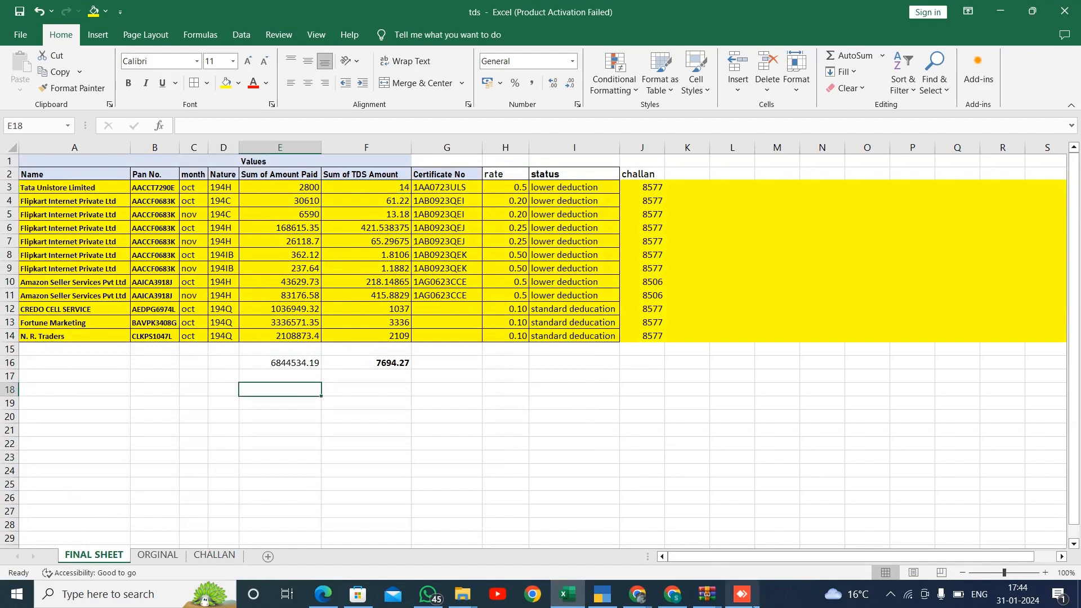
Return to the TDS software, open TDS Entry and open the Tata Unistore Limited deduction for modification.
left_click(742, 596)
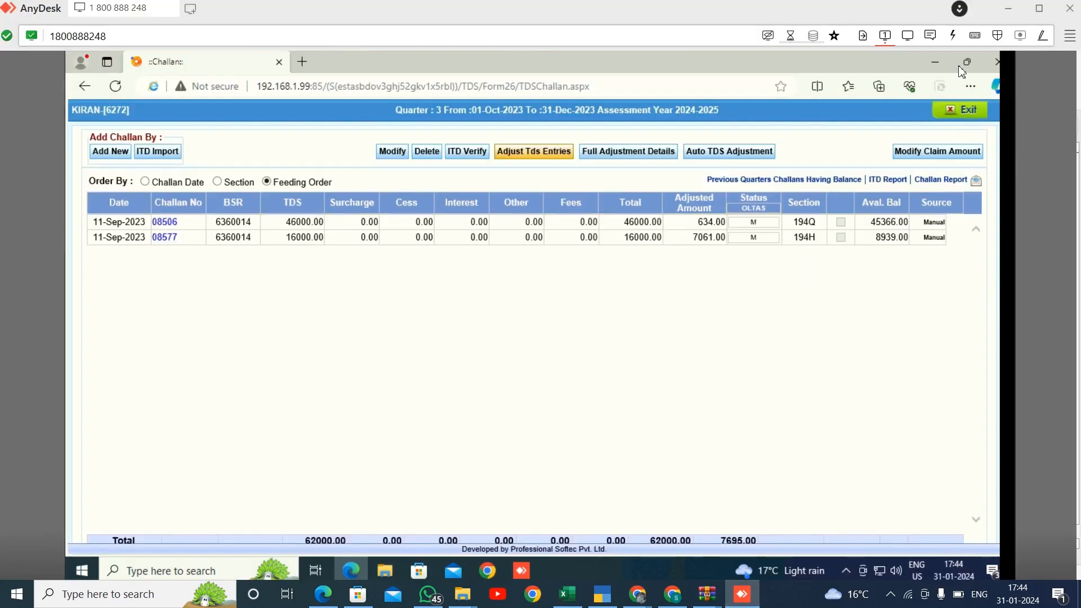
left_click(961, 111)
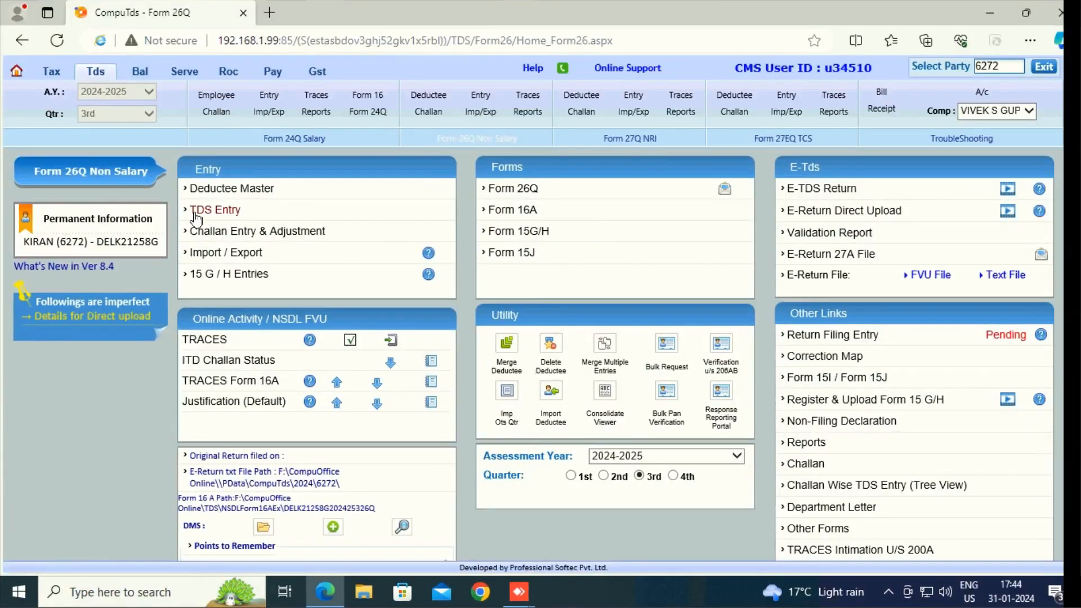
left_click(195, 214)
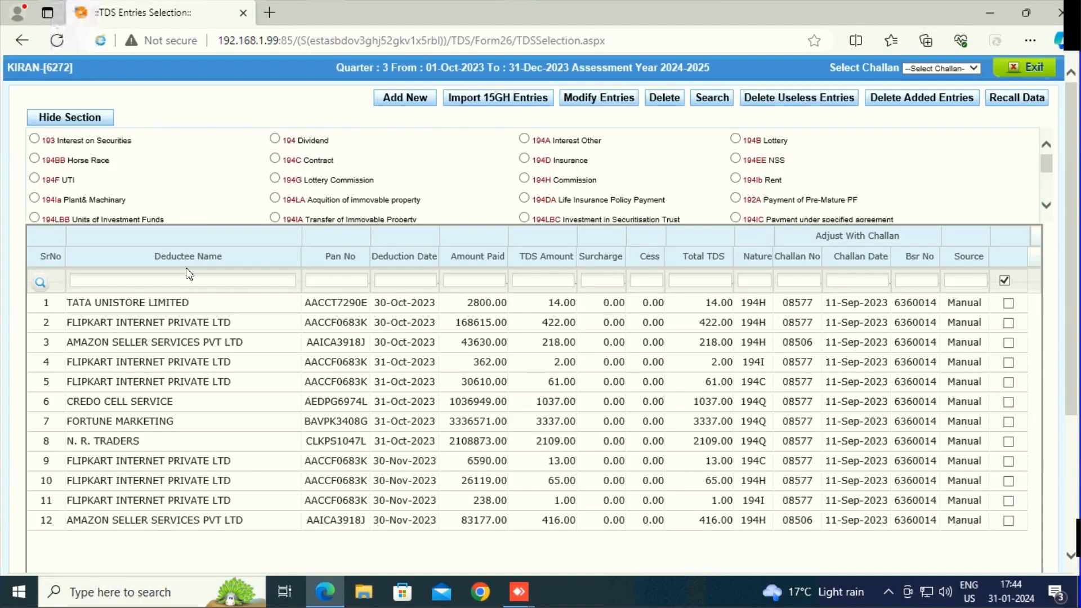
left_click(184, 302)
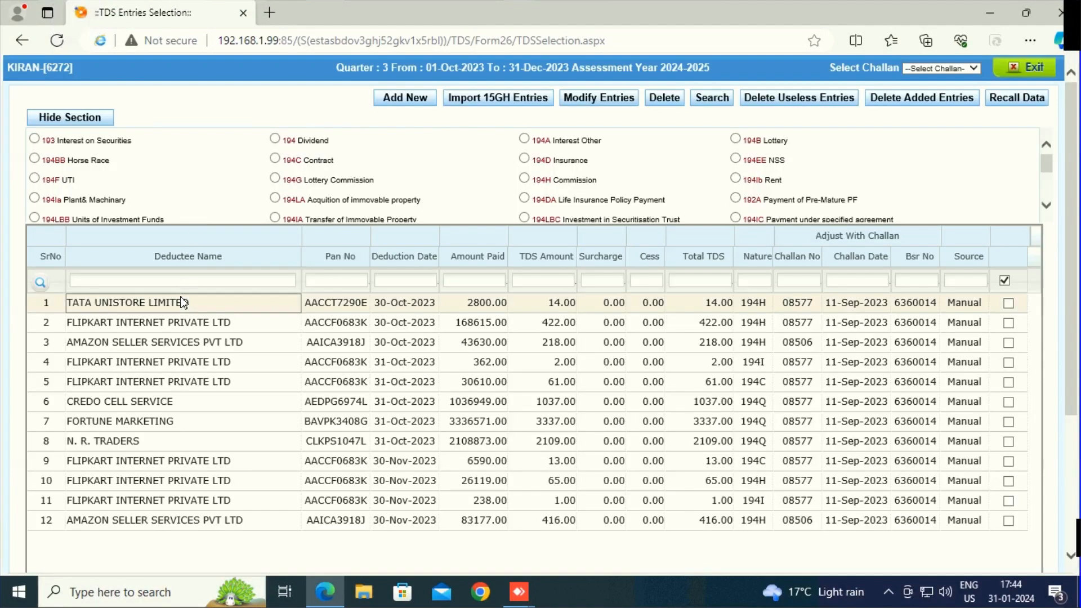
double_click(183, 302)
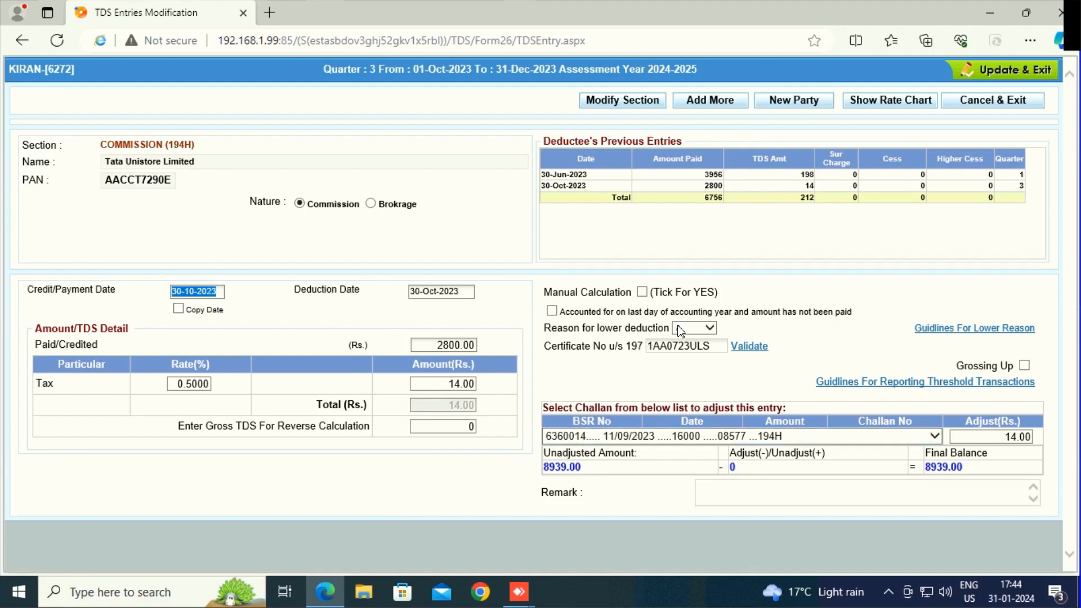
Set the reason for lower deduction to A on the Tata Unistore Limited entry and update it.
key("Tab")
left_click(677, 357)
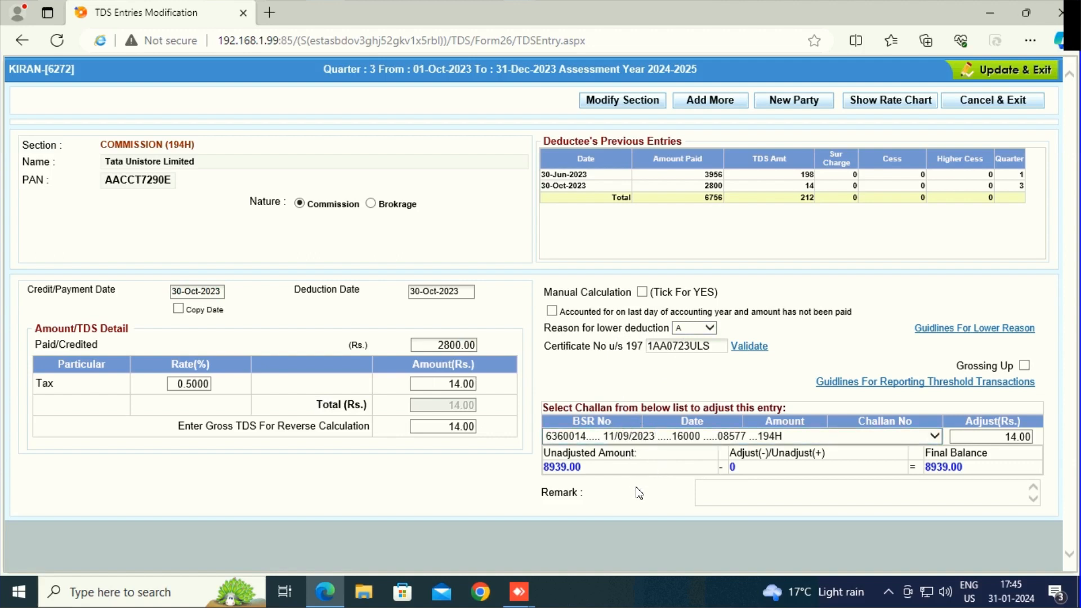
left_click(990, 78)
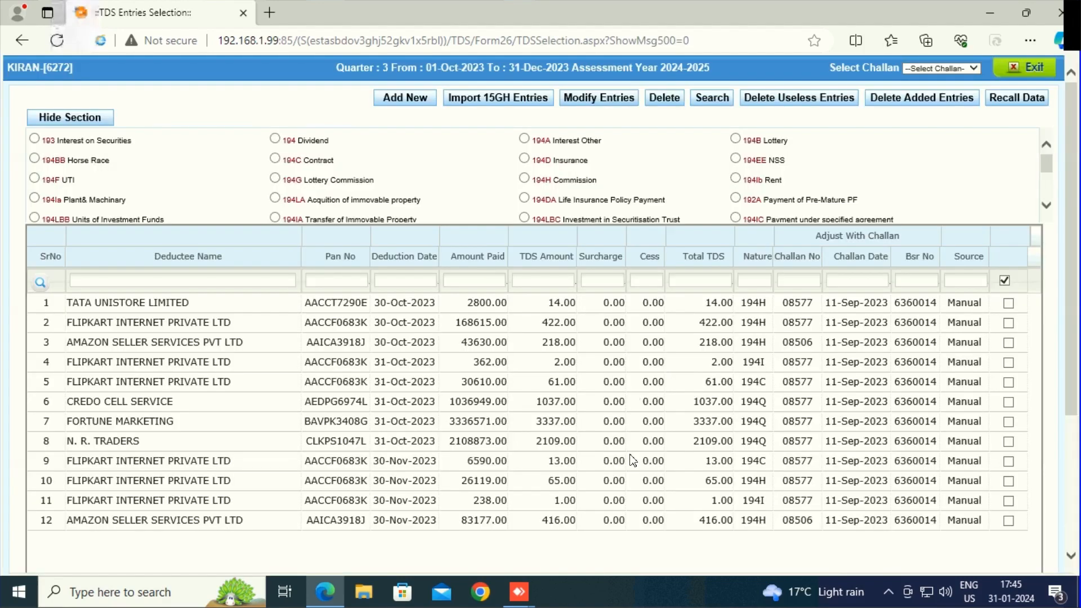
Review the list of third-quarter TDS entries and their totals, then exit to the Form 26Q home.
scroll(633, 461, "down", 1)
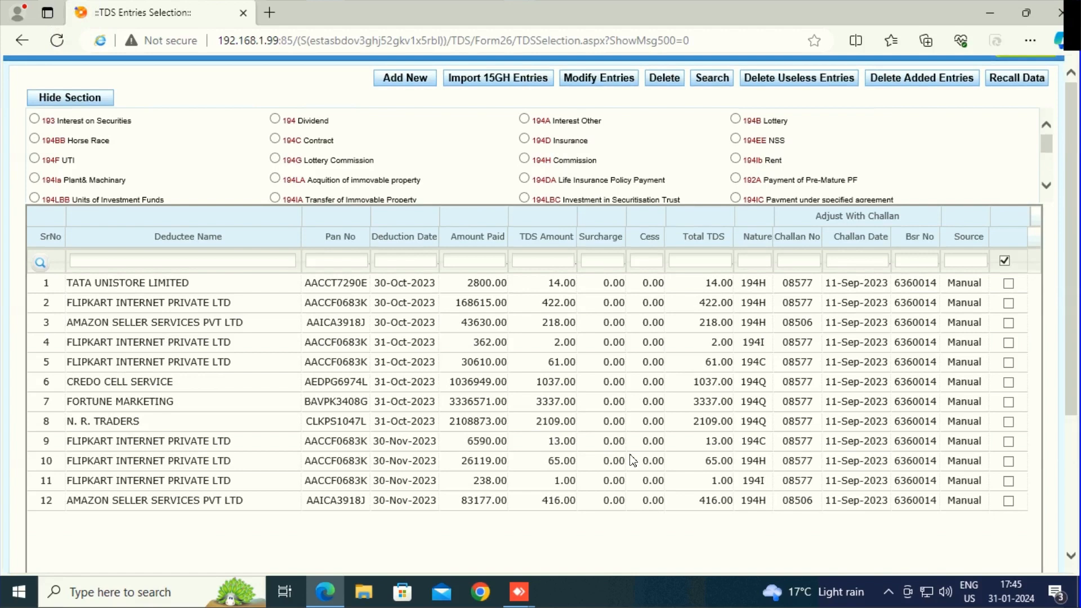
scroll(632, 461, "down", 1)
scroll(633, 461, "down", 3)
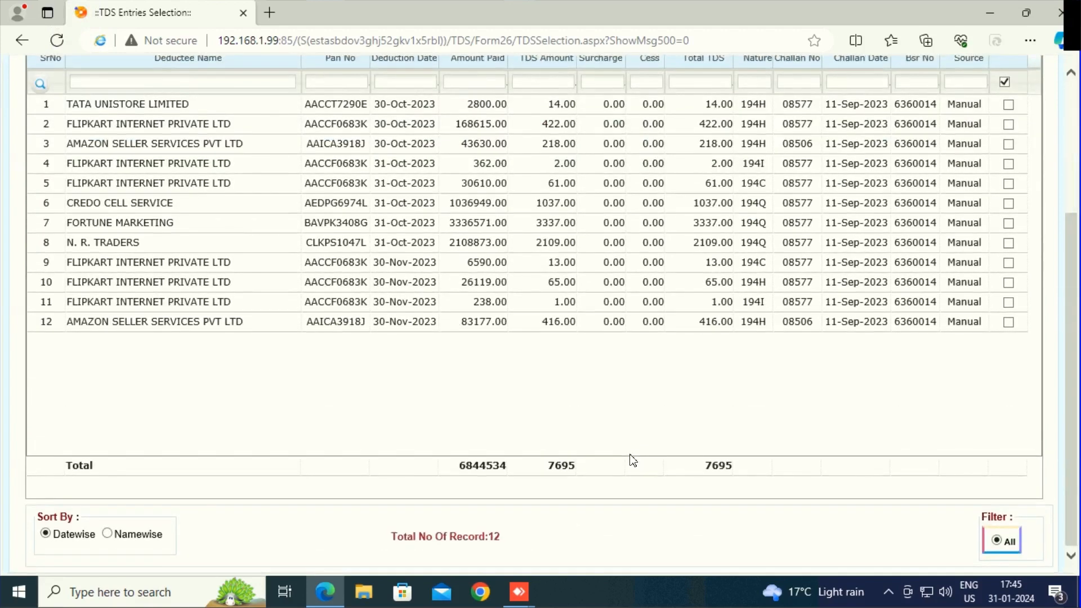
scroll(632, 460, "up", 5)
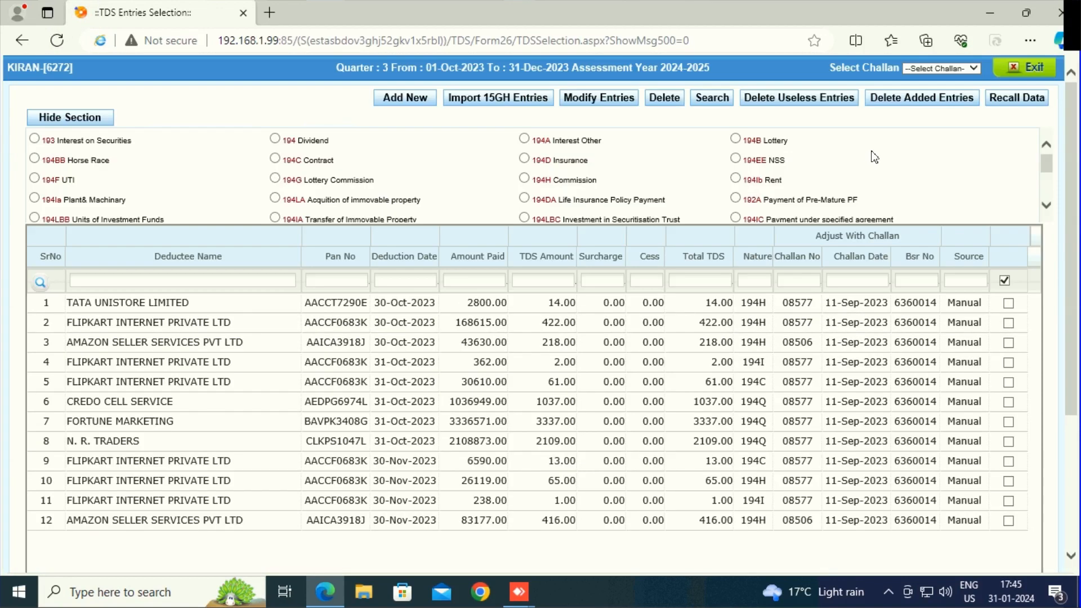
left_click(1002, 69)
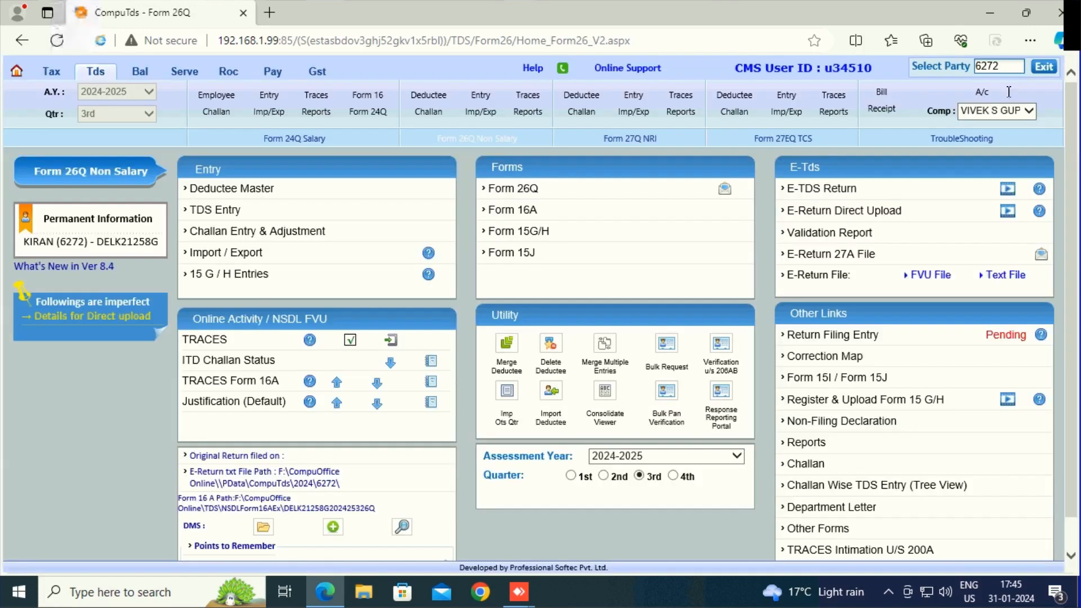
Start generating the E-TDS return, continuing with the previous regular statement details.
left_click(824, 189)
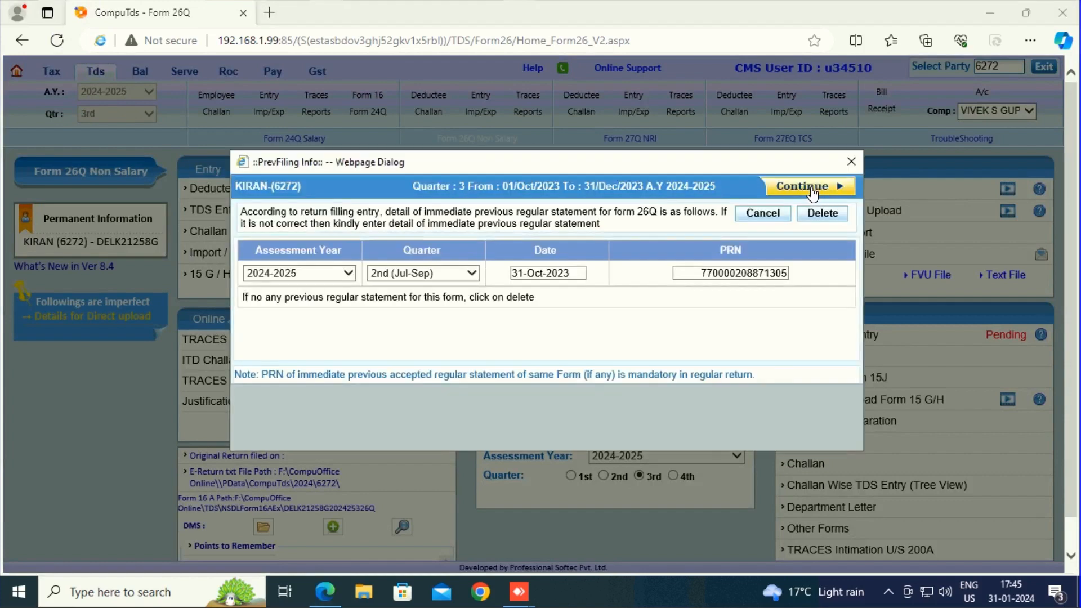
left_click(812, 193)
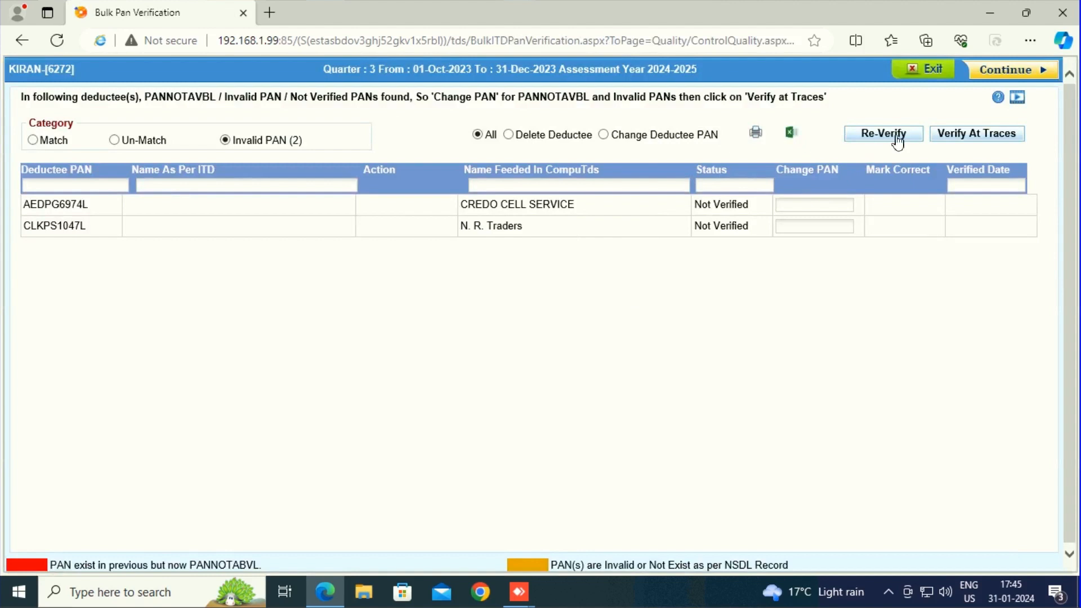
Verify the invalid deductee PANs at TRACES by entering the captcha and acknowledge the update.
left_click(936, 139)
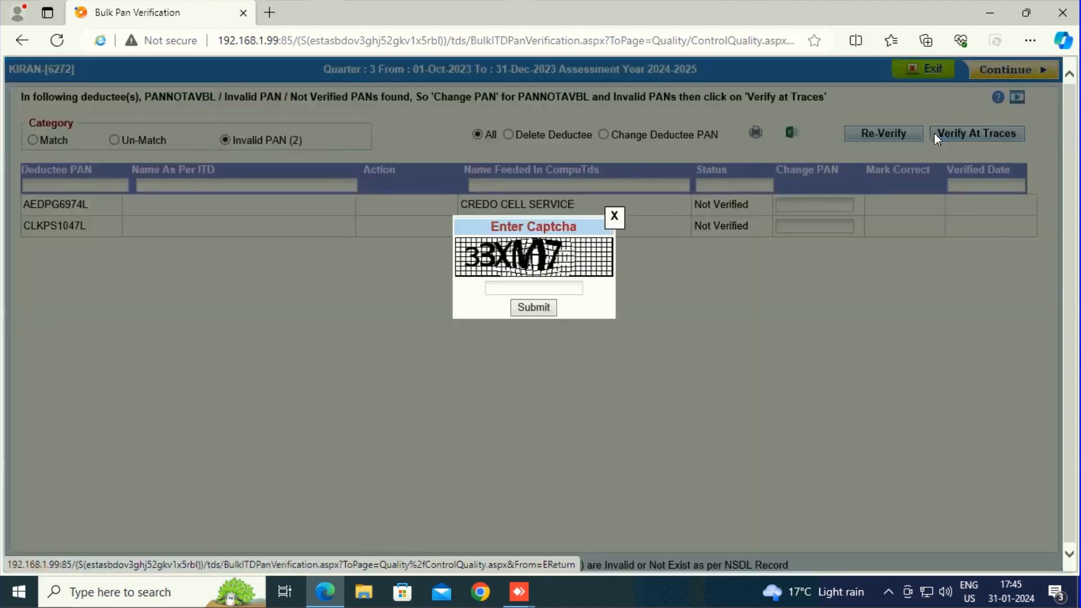
type("33XM7")
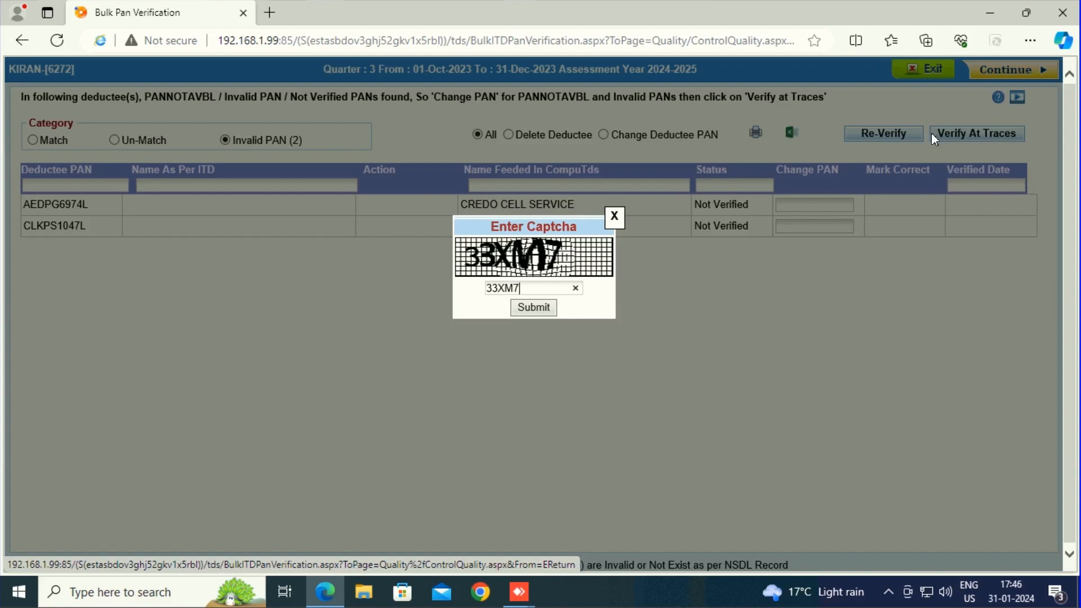
left_click(529, 309)
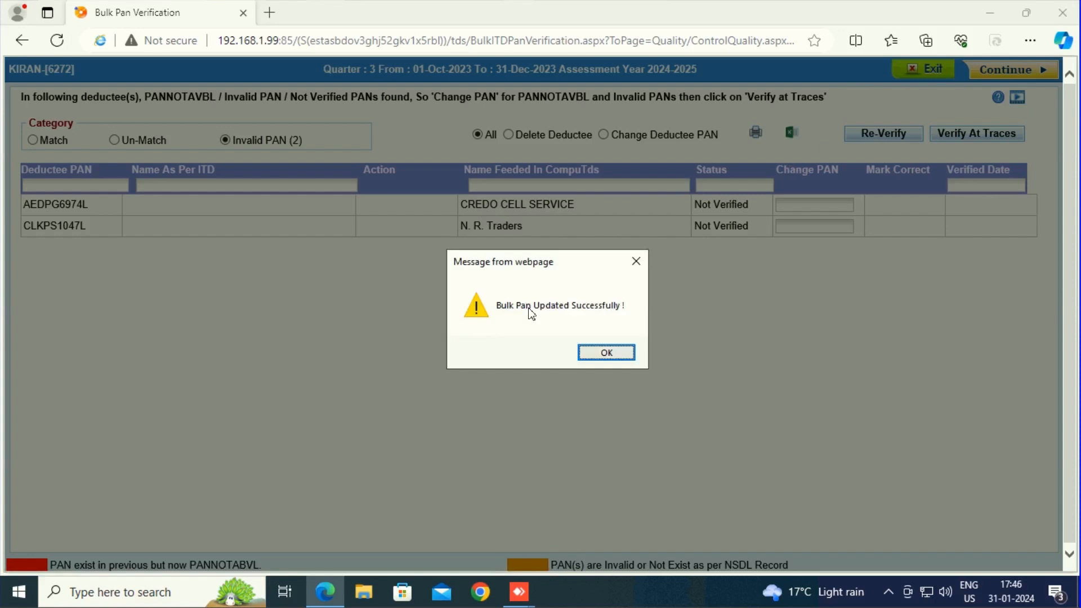
left_click(608, 355)
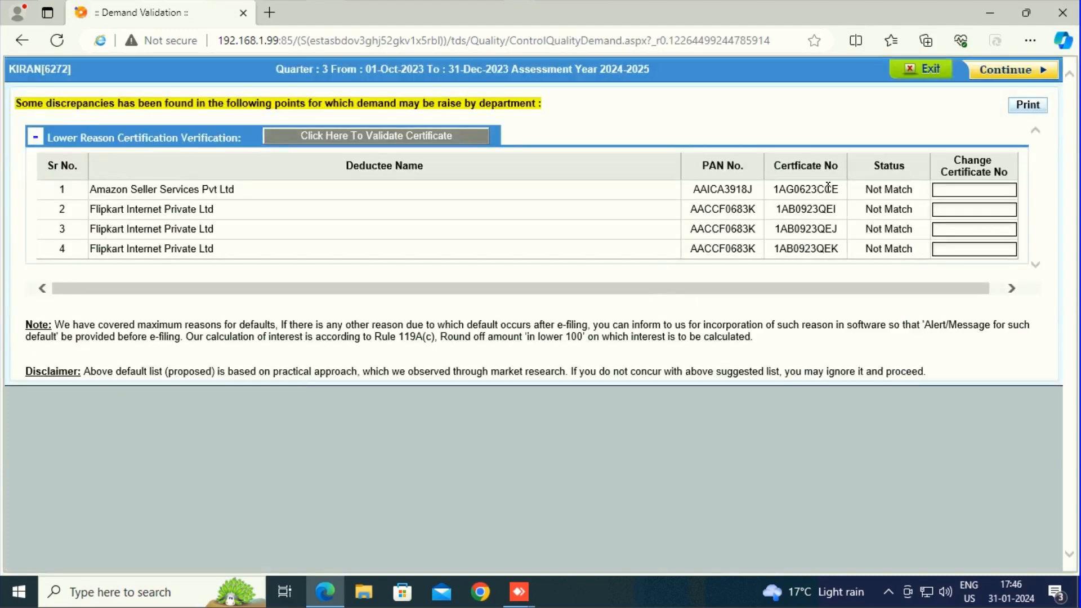
Validate the lower deduction certificates by entering the captcha shown.
left_click(948, 188)
left_click(347, 138)
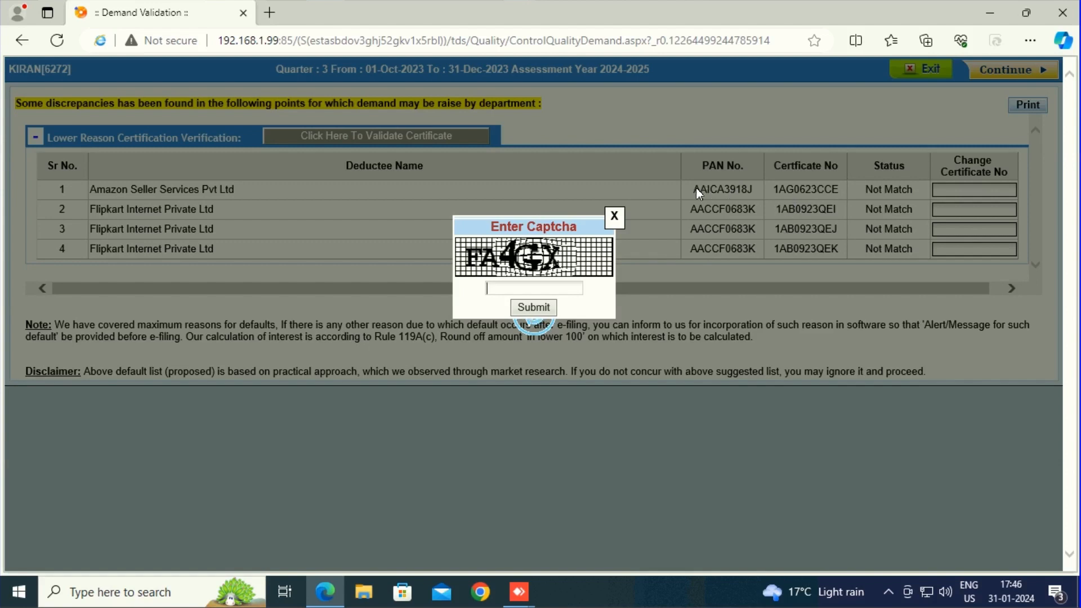
type("FA4GDX")
key("BackSpace")
key("BackSpace")
type("X")
left_click(539, 308)
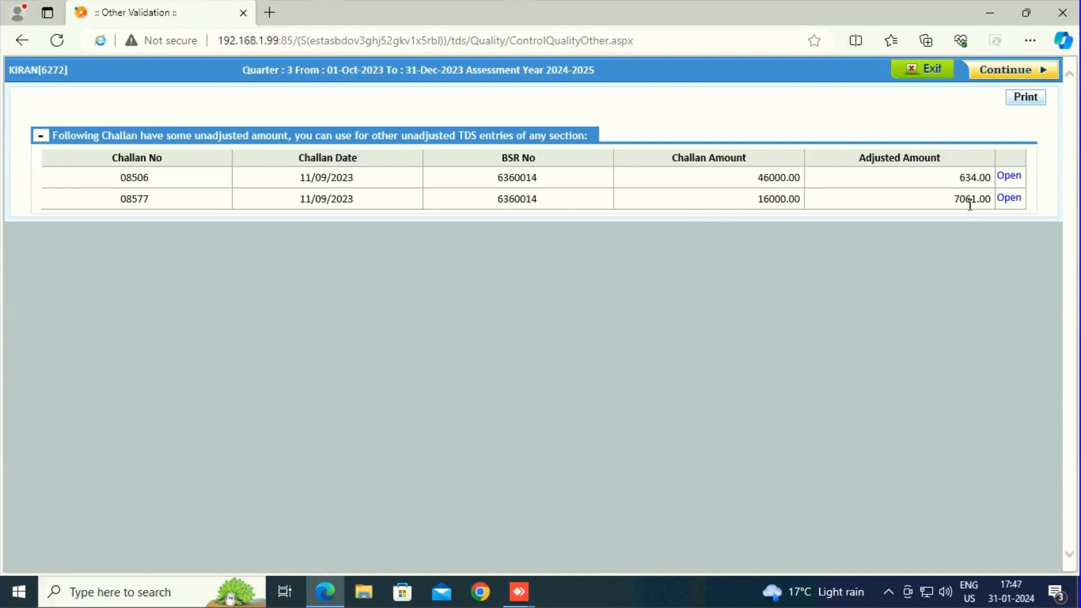
Continue past the unadjusted challan list and decline to open or save the generated FVU file.
left_click(1013, 71)
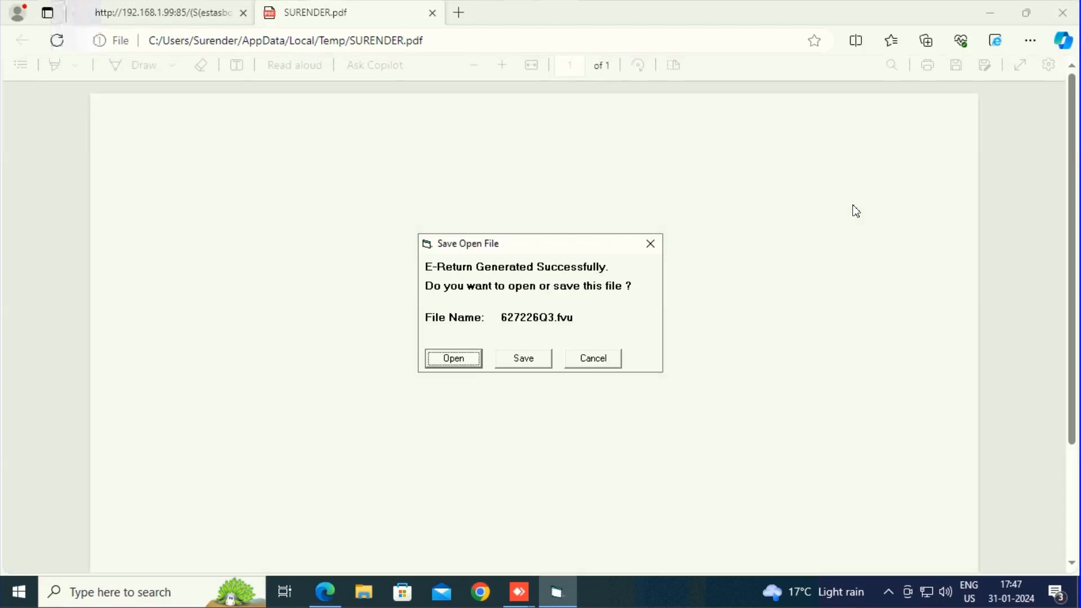
left_click(596, 360)
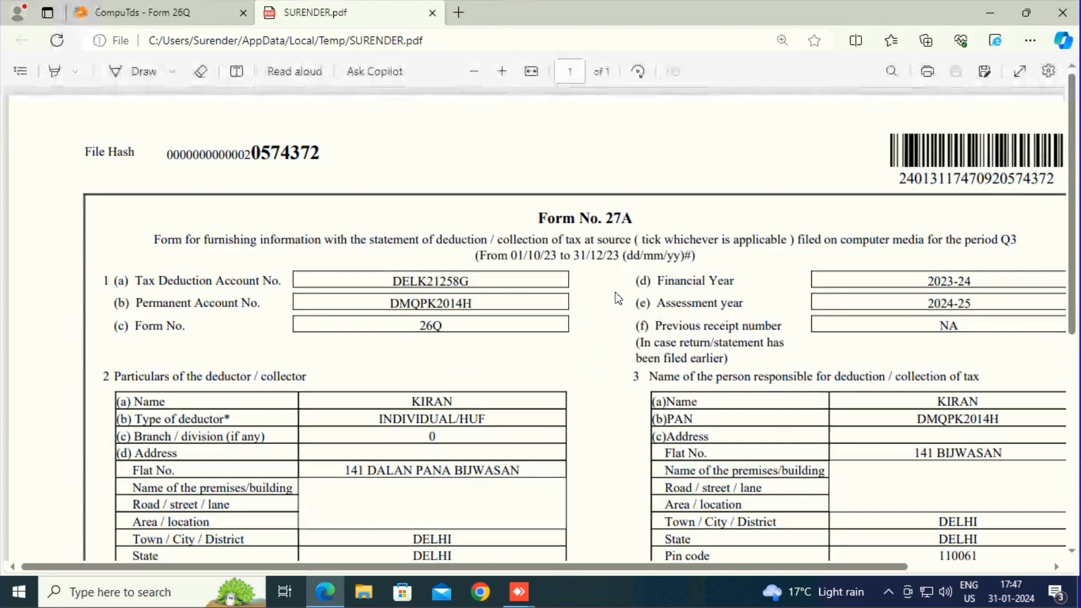
Return to the Form 26Q home, open E-Return Direct Upload and start uploading the return.
left_click(167, 10)
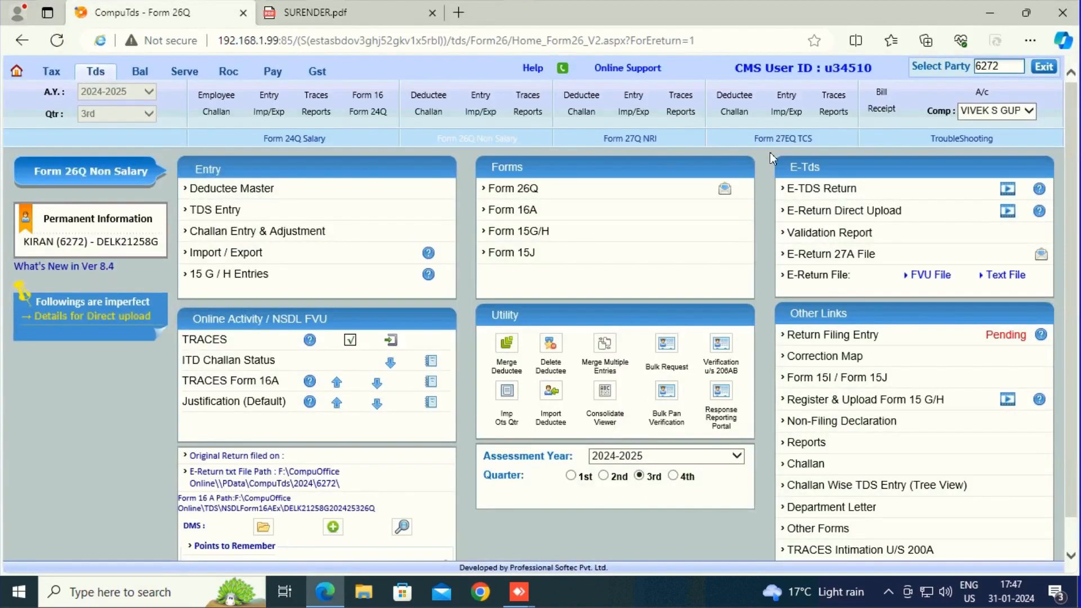
left_click(801, 217)
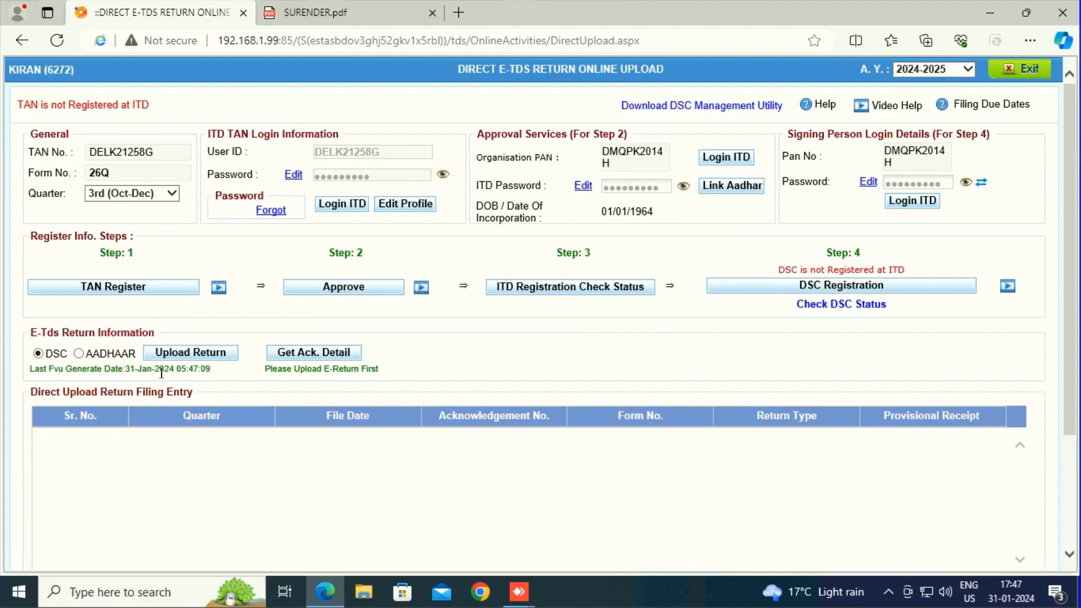
left_click(203, 359)
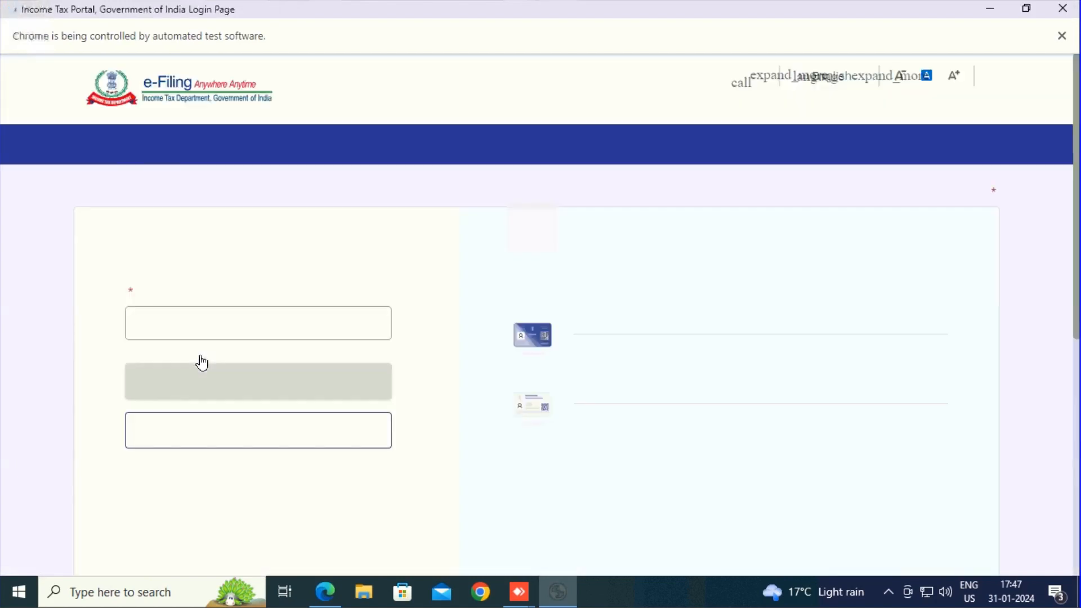
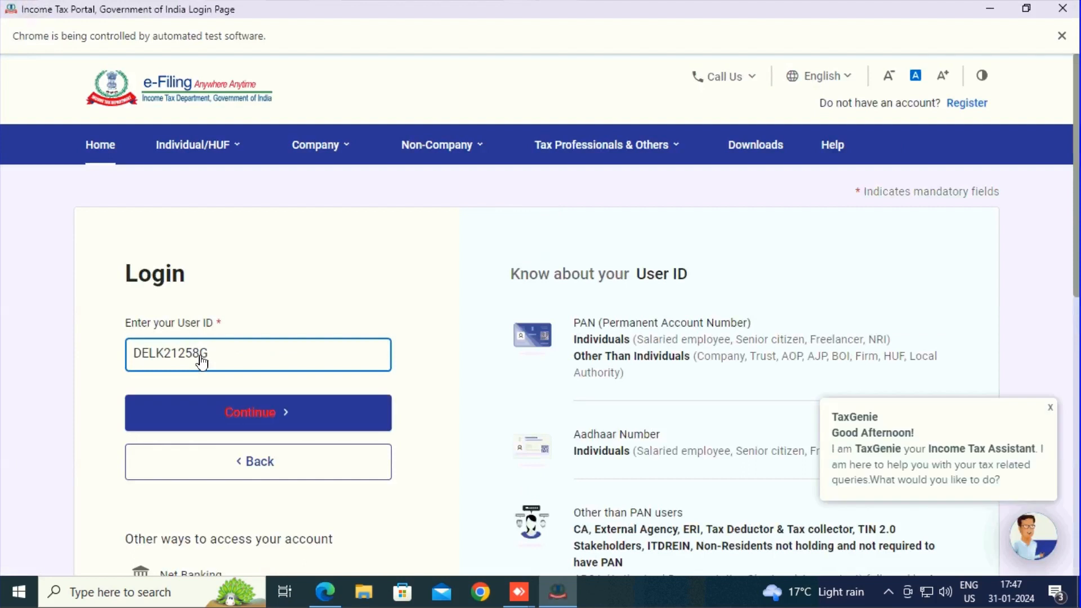
Log in to the e-filing portal with the TAN as user ID and file the Form TDS quarterly return.
key("Return")
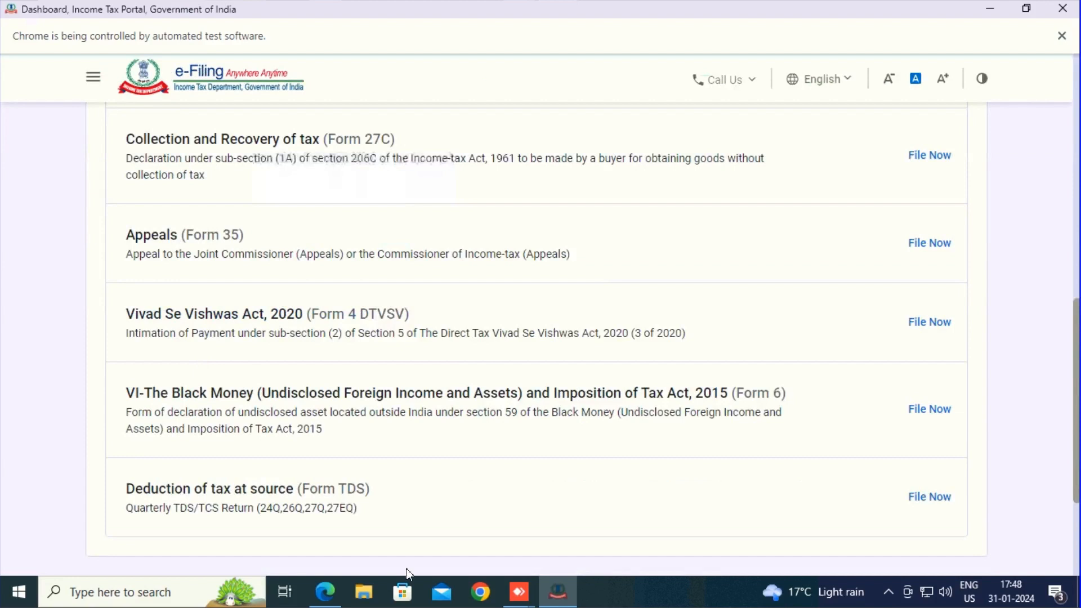
left_click(930, 505)
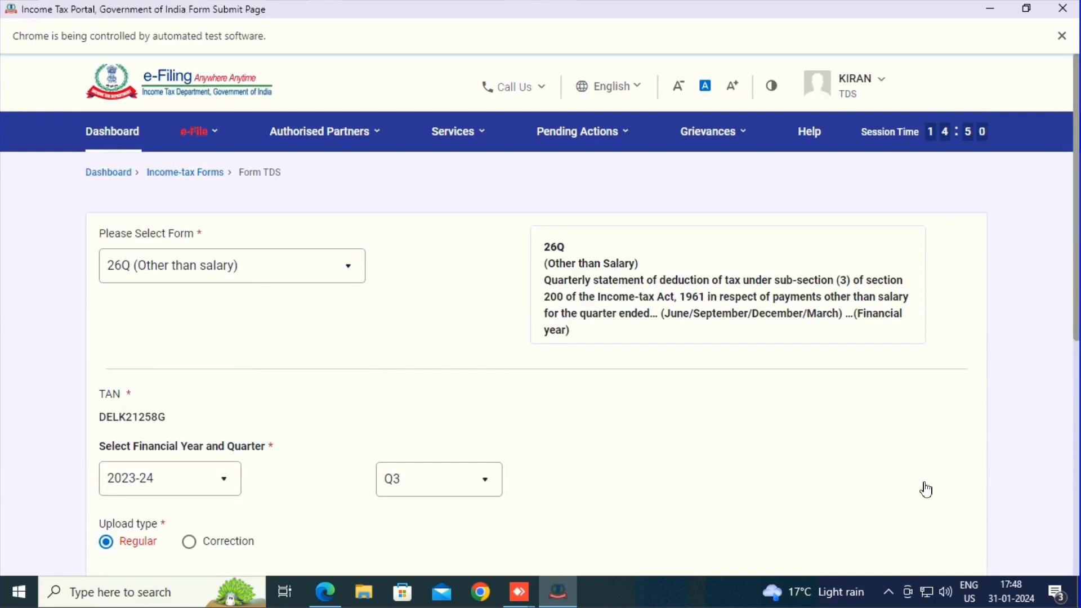
Proceed with the 26Q Q3 2023-24 regular upload using Digital Signature Certificate verification.
scroll(926, 490, "down", 1)
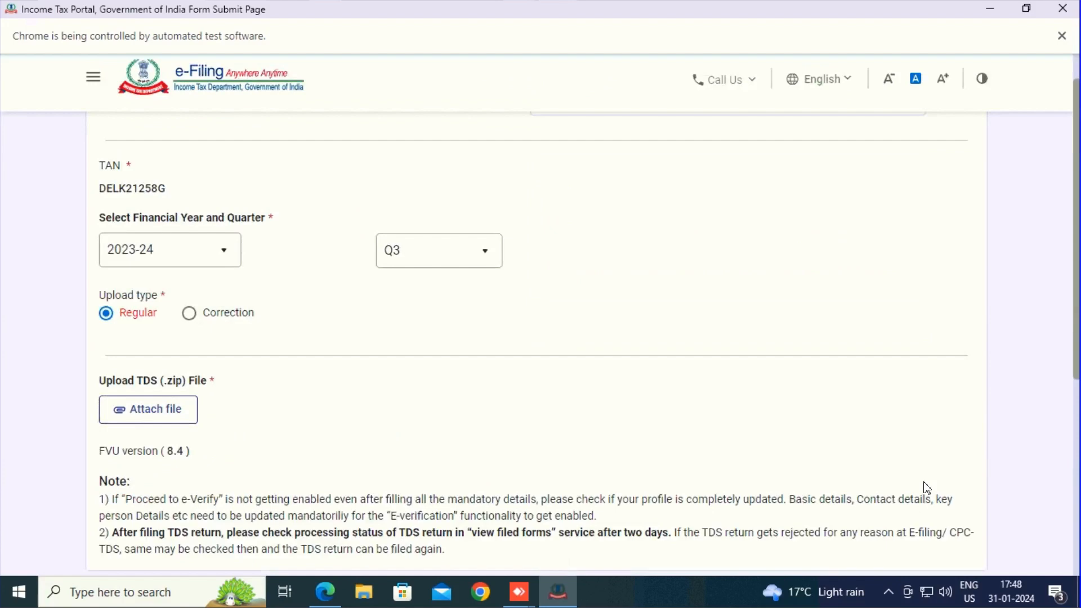
scroll(927, 487, "down", 4)
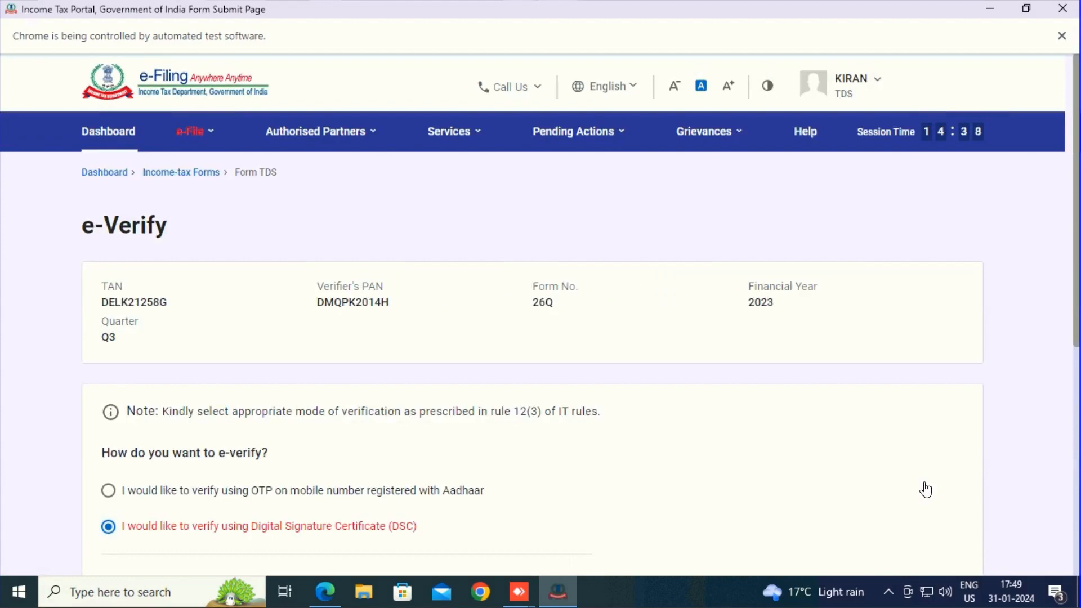
scroll(926, 490, "down", 7)
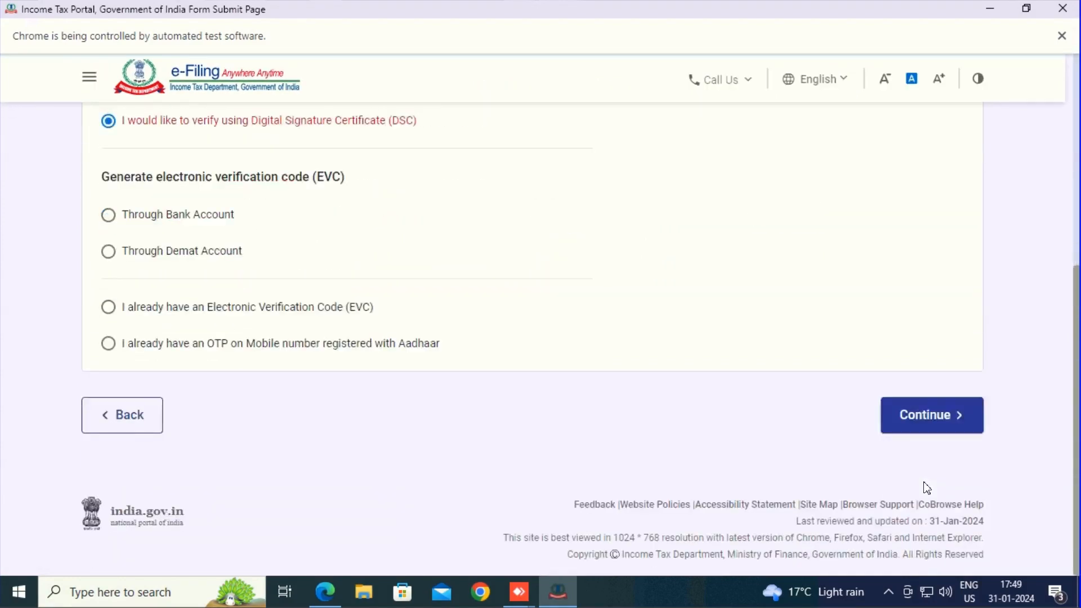
left_click(924, 414)
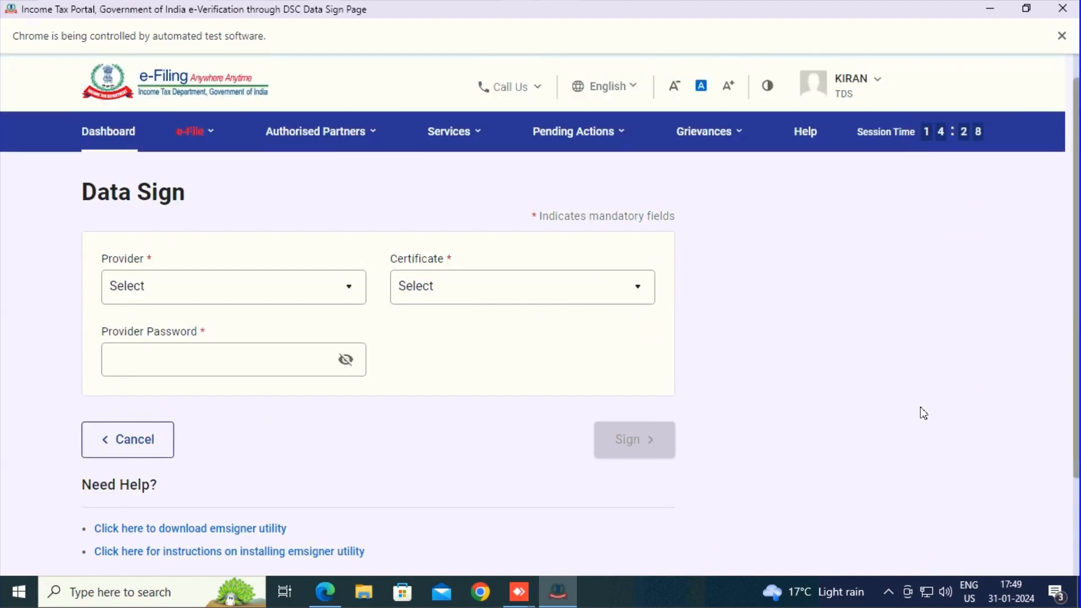
Choose the PROXKey V 3.0 provider and the deductor's signing certificate for data signing.
left_click(309, 293)
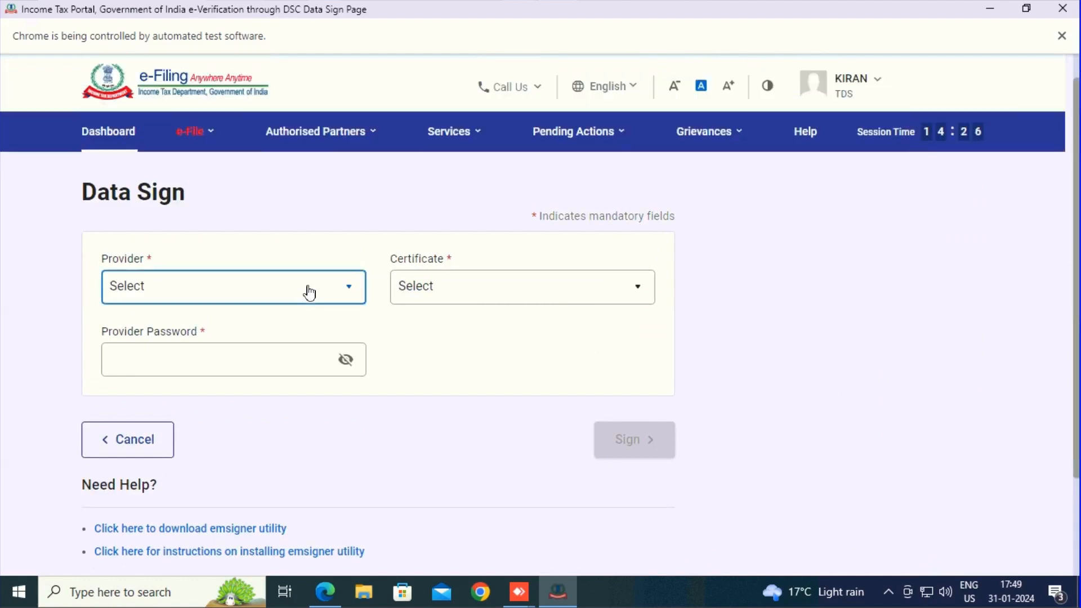
left_click(309, 290)
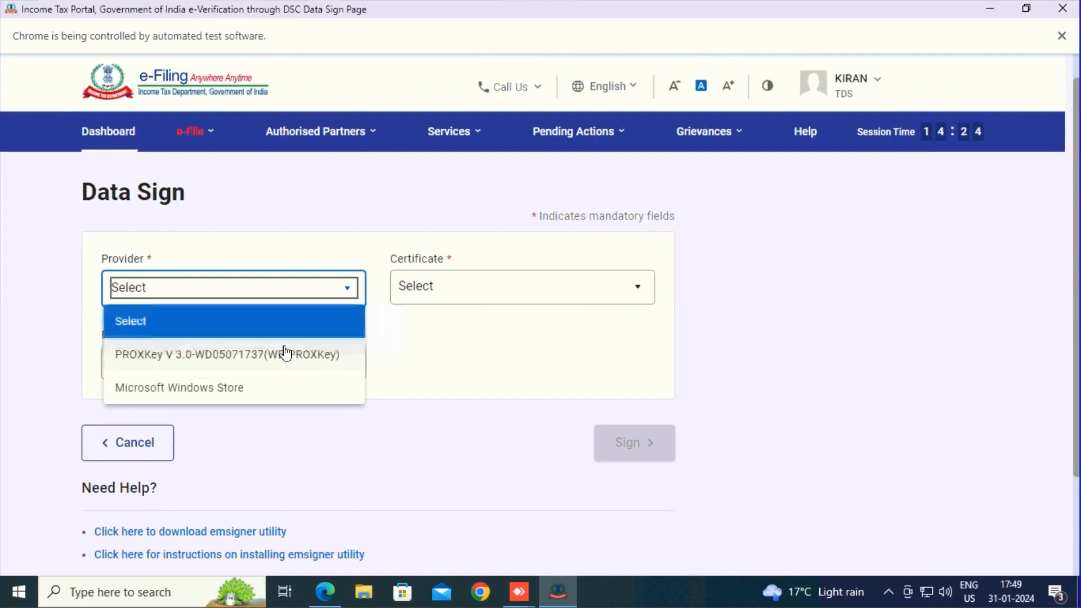
left_click(286, 353)
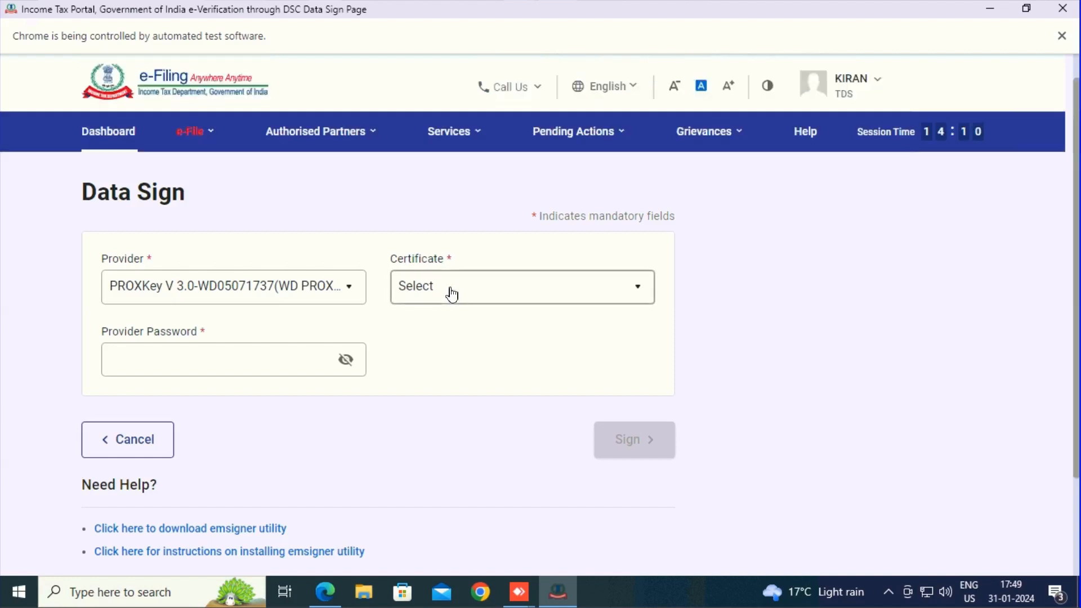
left_click(452, 293)
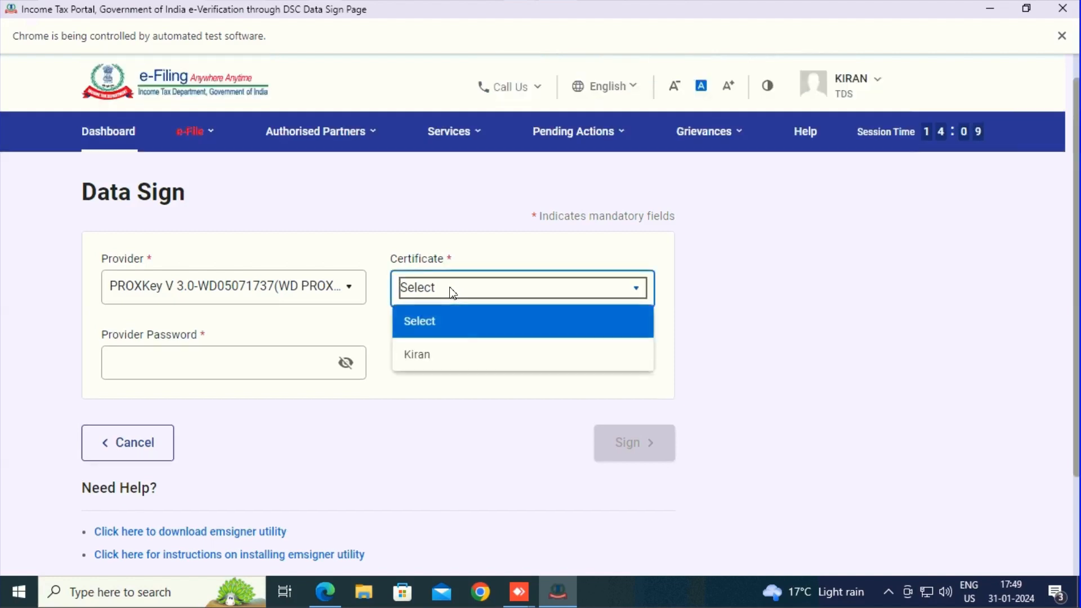
left_click(436, 357)
left_click(297, 359)
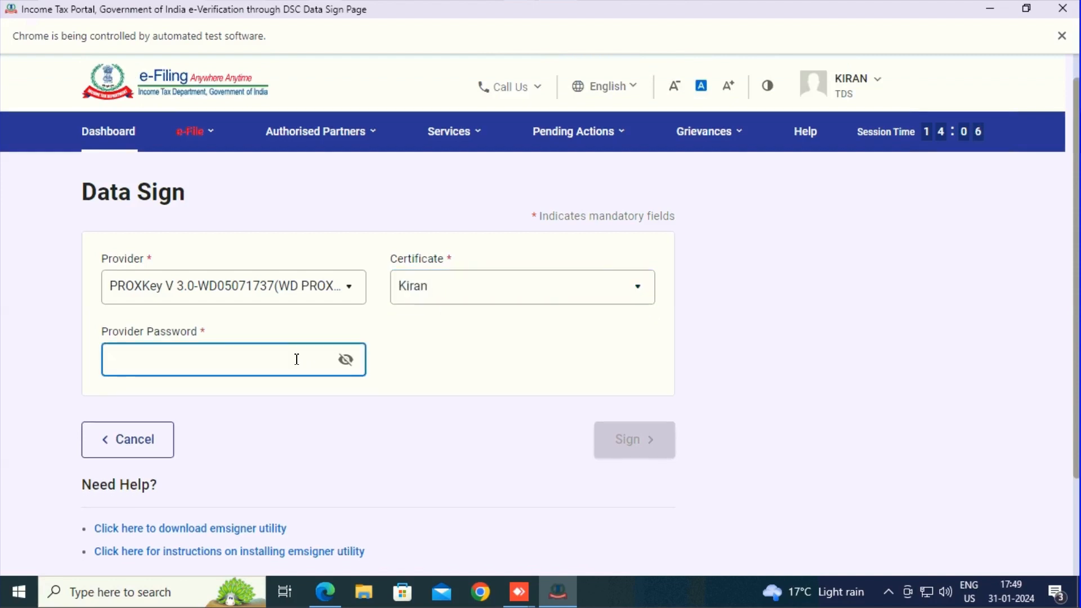
Enter the provider password, sign the data and confirm submission of the TDS return.
type("1234")
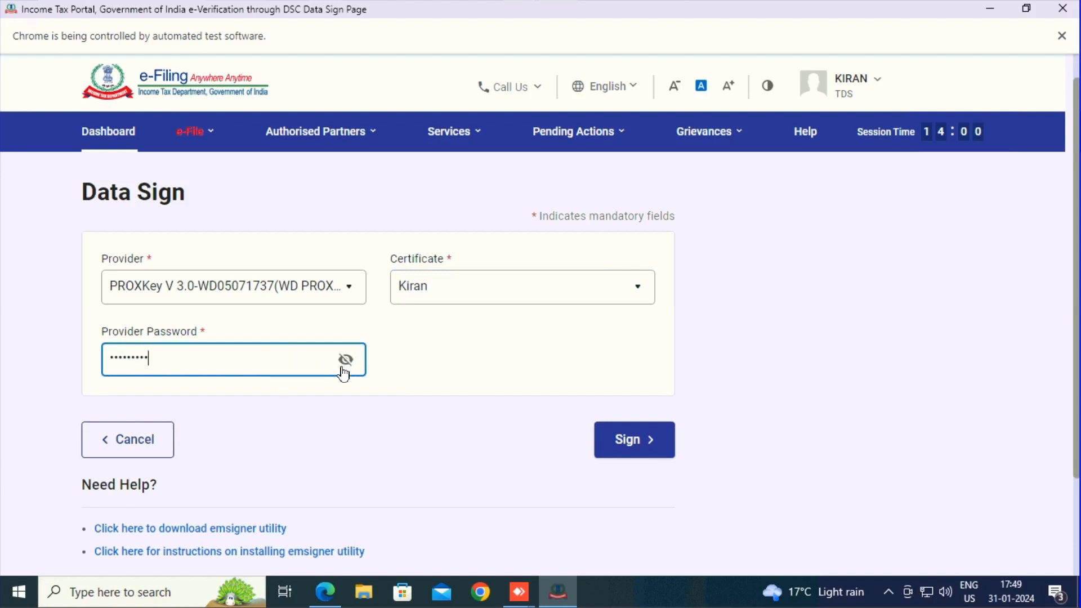
left_click(344, 372)
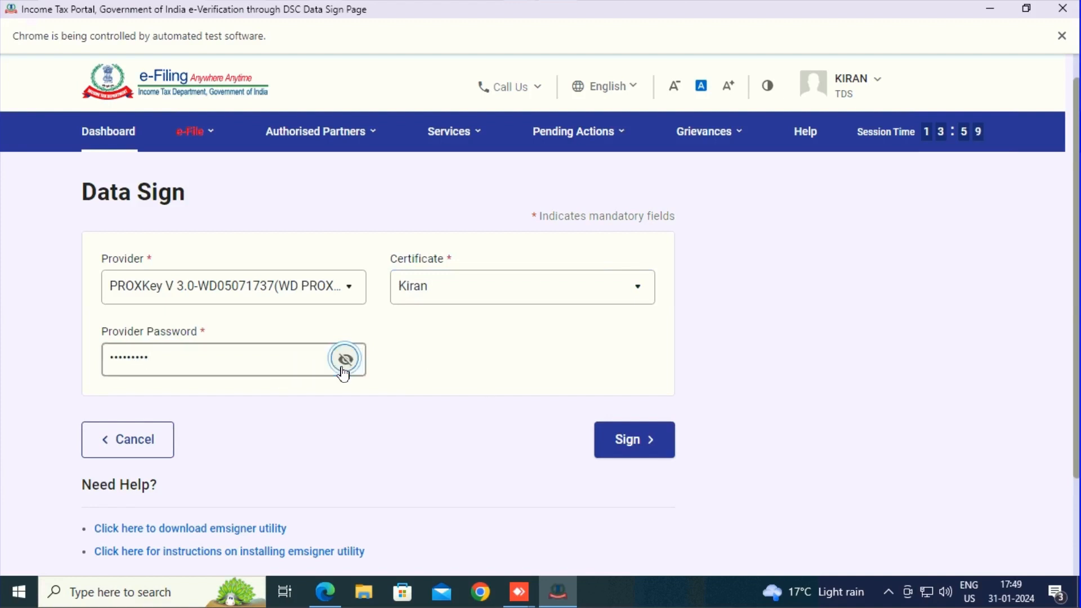
left_click(649, 449)
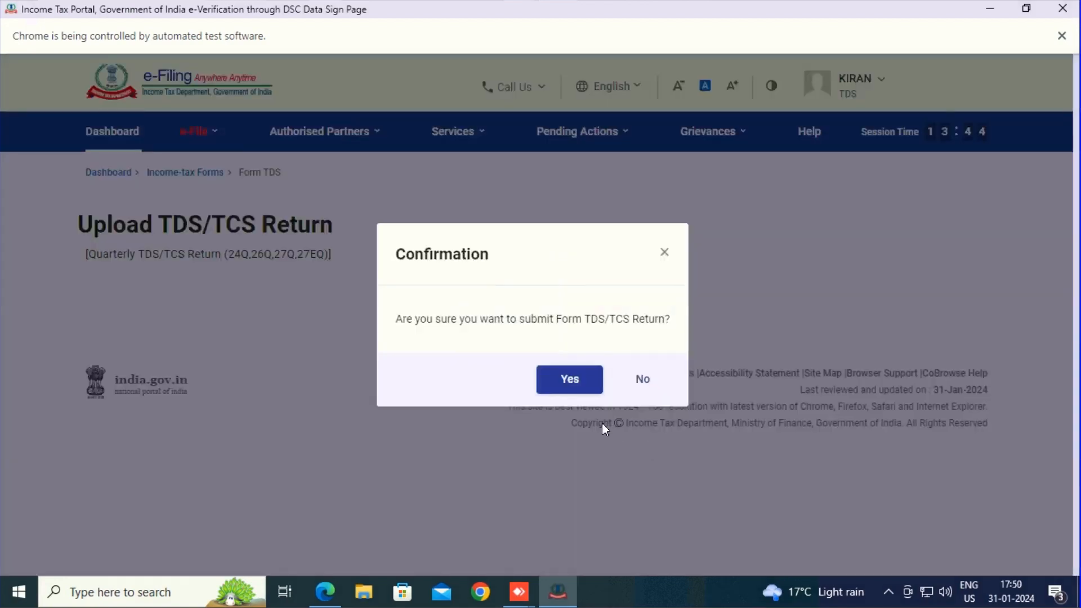
left_click(568, 391)
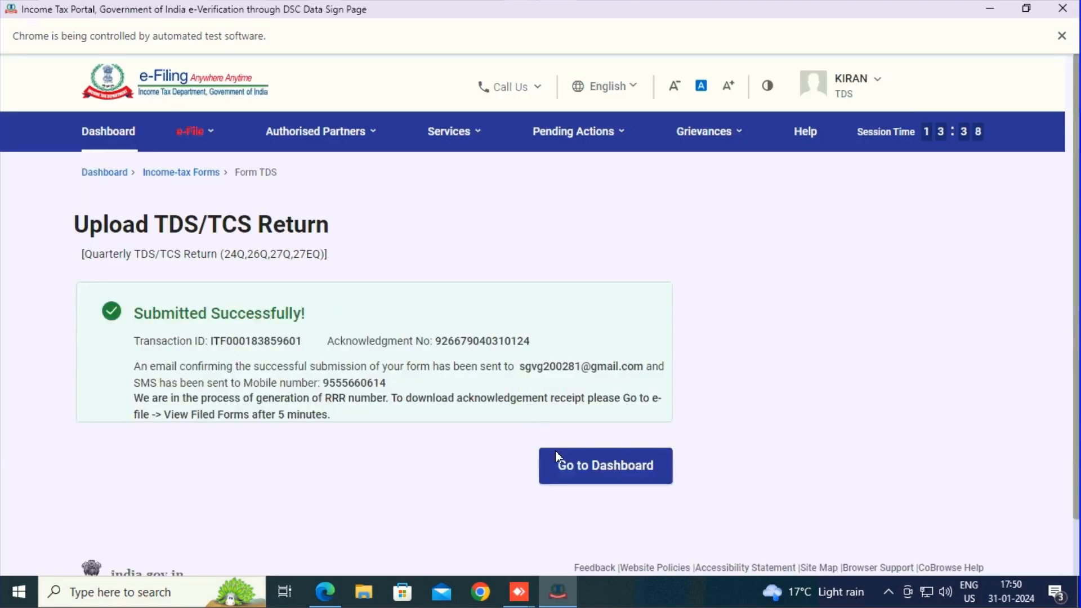
Return to the dashboard and open the filed Form 26Q returns for financial year 2023-24.
left_click(560, 465)
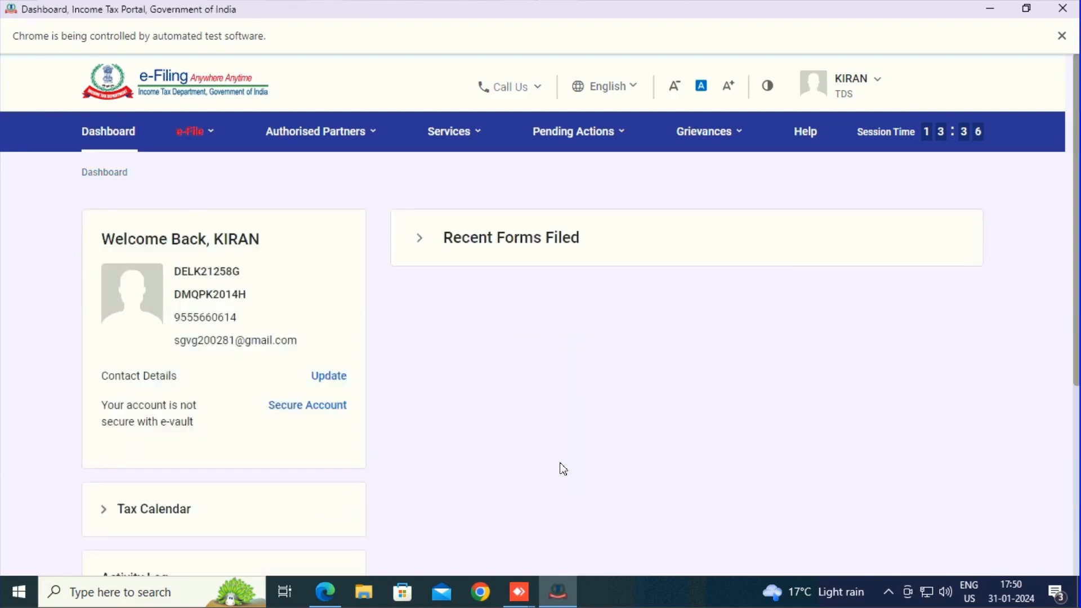
left_click(198, 140)
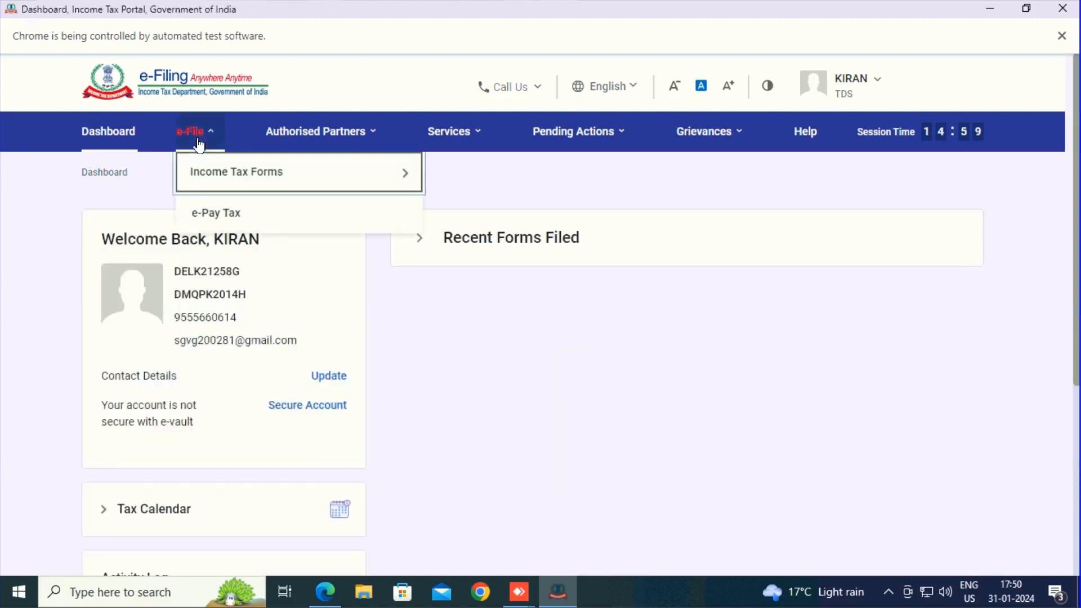
left_click(218, 176)
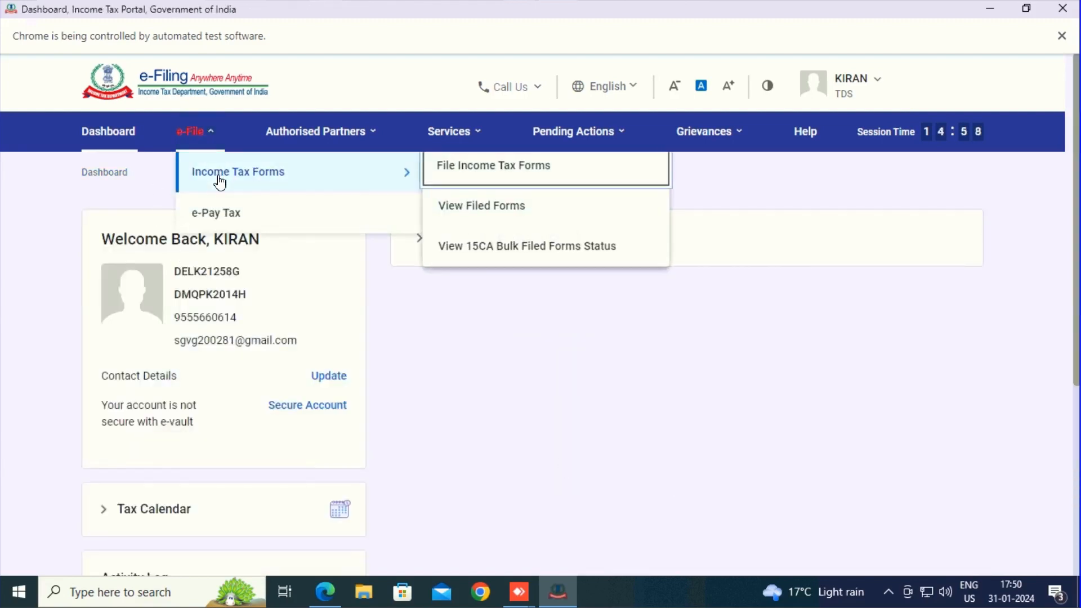
left_click(440, 209)
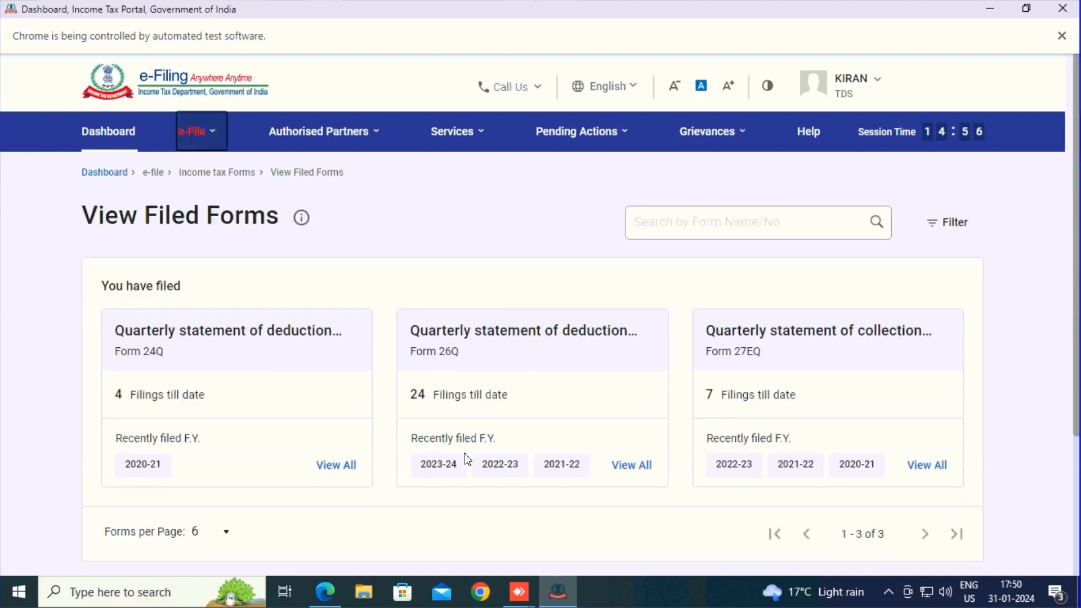
left_click(437, 475)
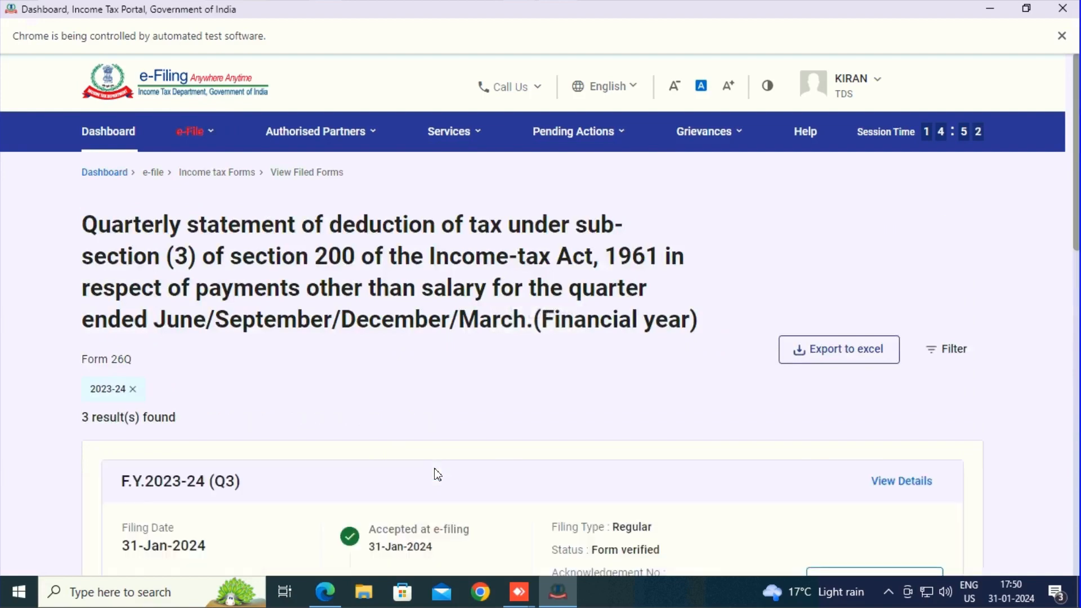
Review the filing details of the Q3 and Q2 Form 26Q returns for 2023-24.
scroll(437, 476, "down", 6)
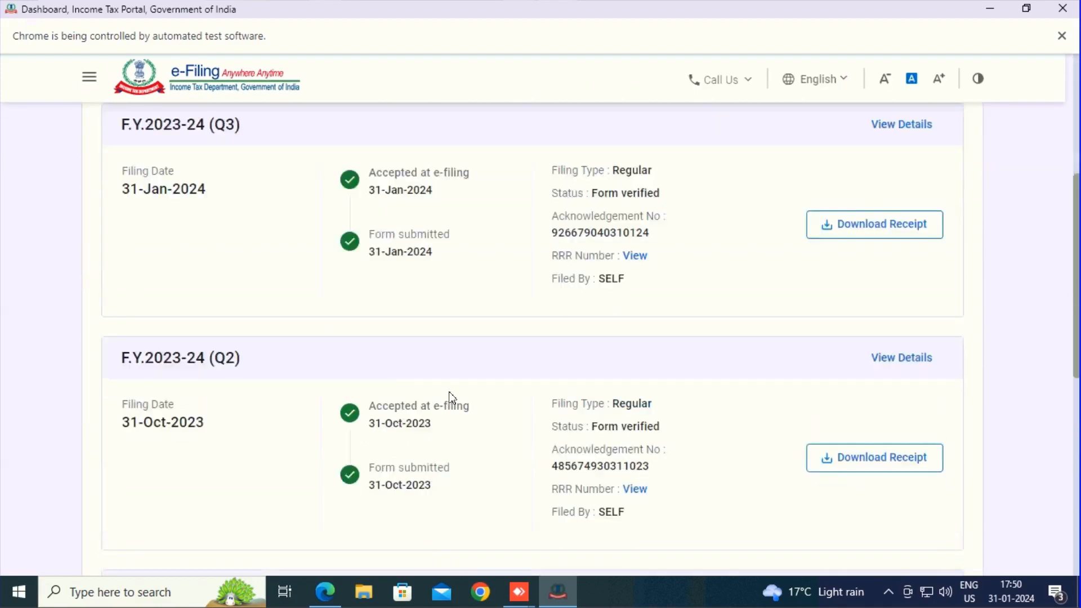
scroll(444, 326, "down", 2)
scroll(446, 235, "down", 3)
scroll(445, 230, "up", 4)
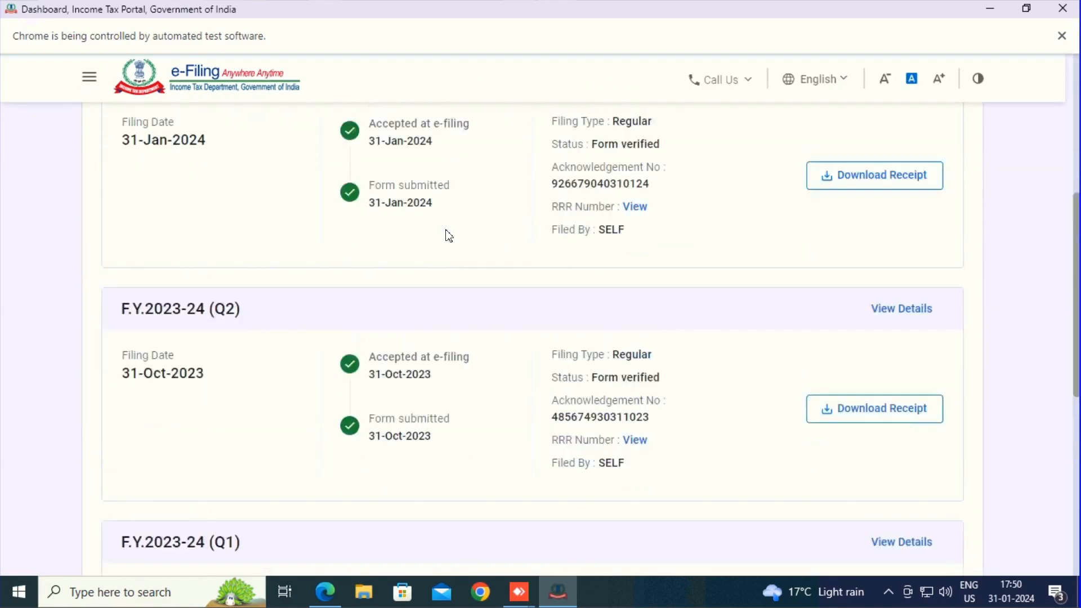
scroll(447, 235, "up", 2)
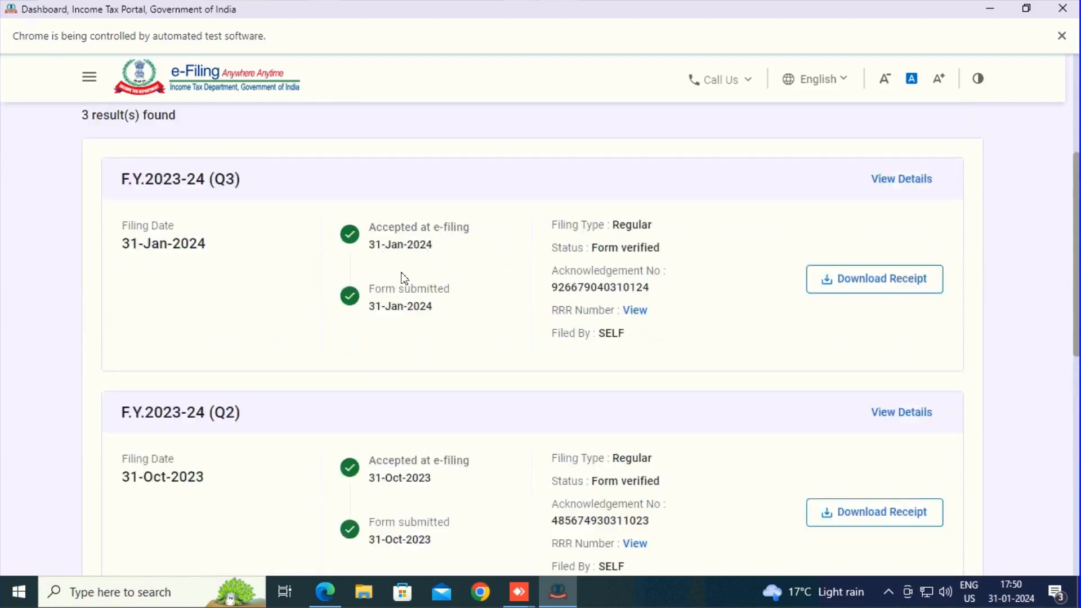
scroll(427, 277, "up", 5)
scroll(435, 364, "down", 6)
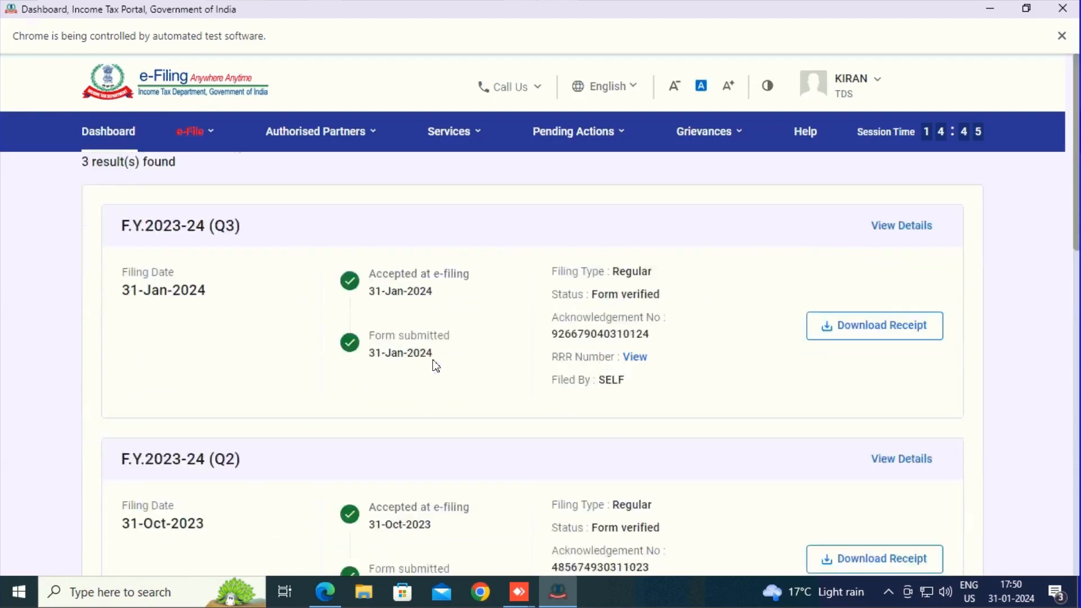
Switch to the direct e-TDS return upload software and fetch the acknowledgement details for the uploaded return.
left_click(327, 594)
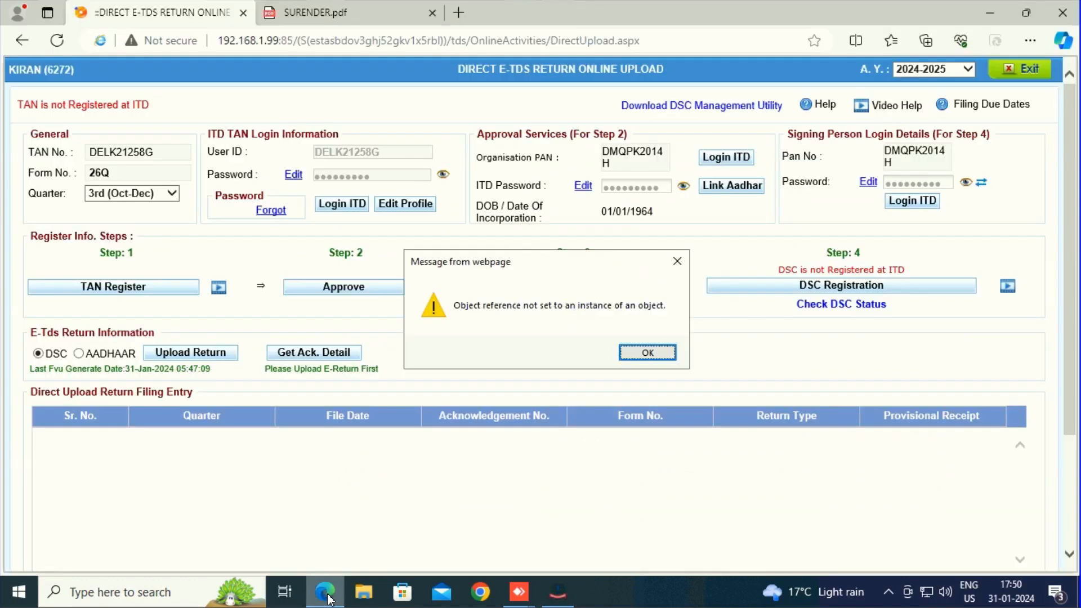
left_click(652, 352)
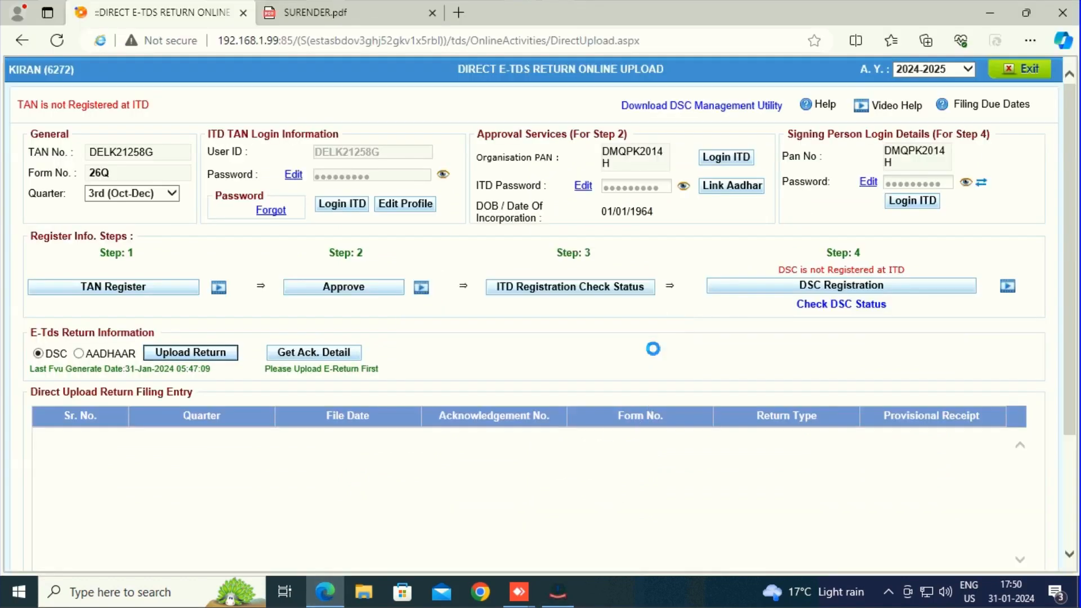
left_click(318, 359)
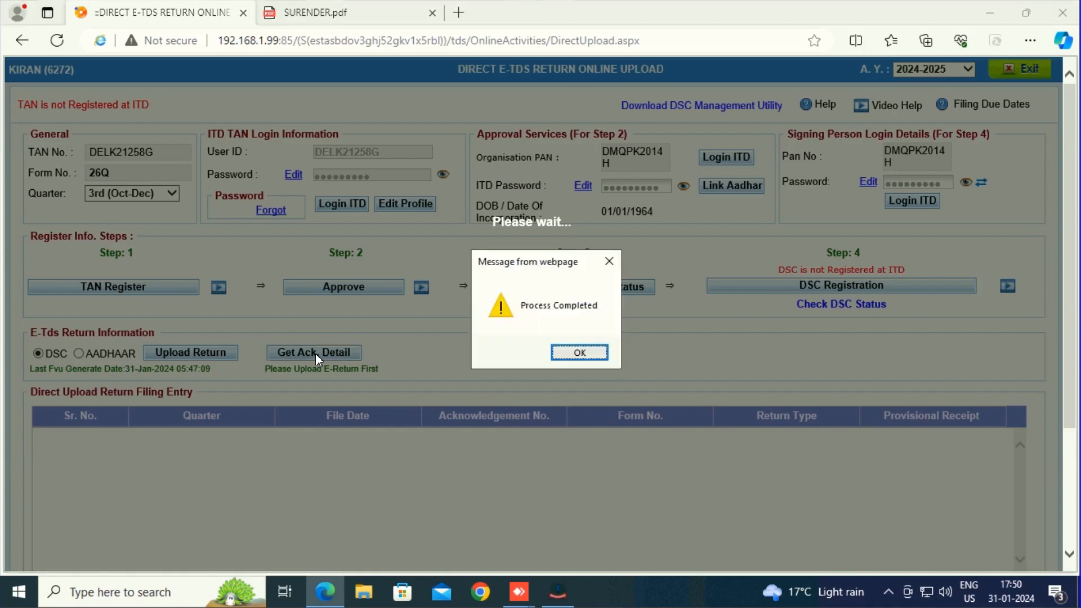
left_click(562, 360)
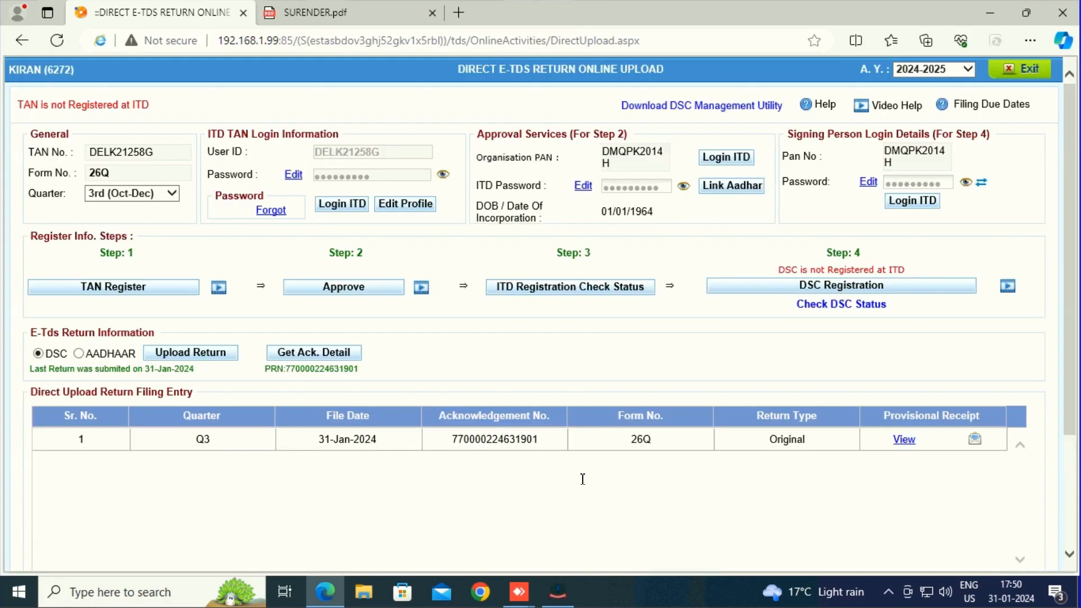
Open and review the provisional acknowledgement receipt for the Q3 26Q return, then return to the upload page.
scroll(389, 433, "down", 1)
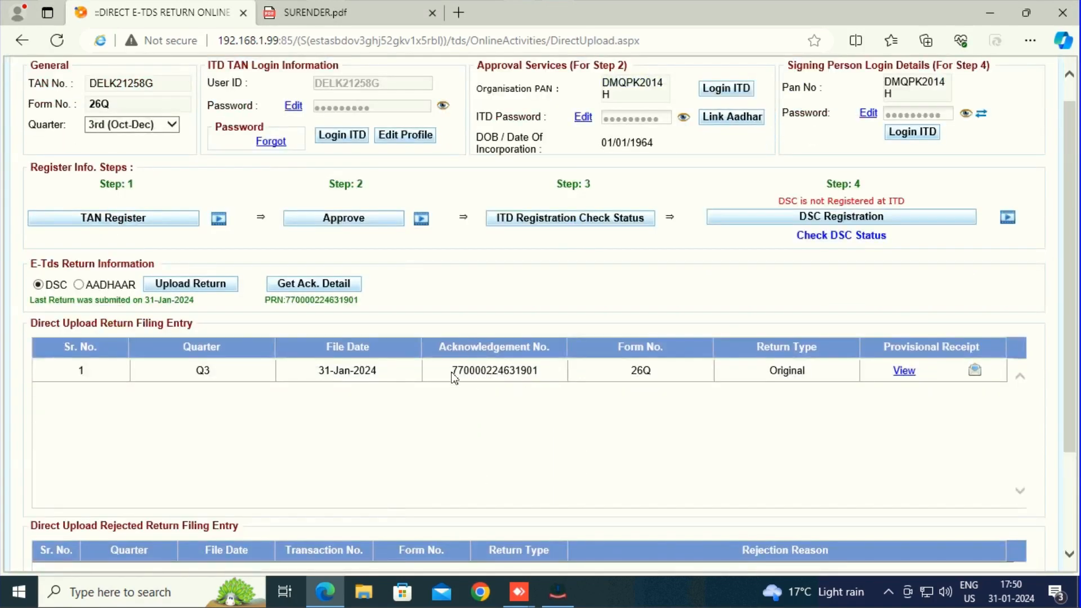
scroll(676, 363, "down", 2)
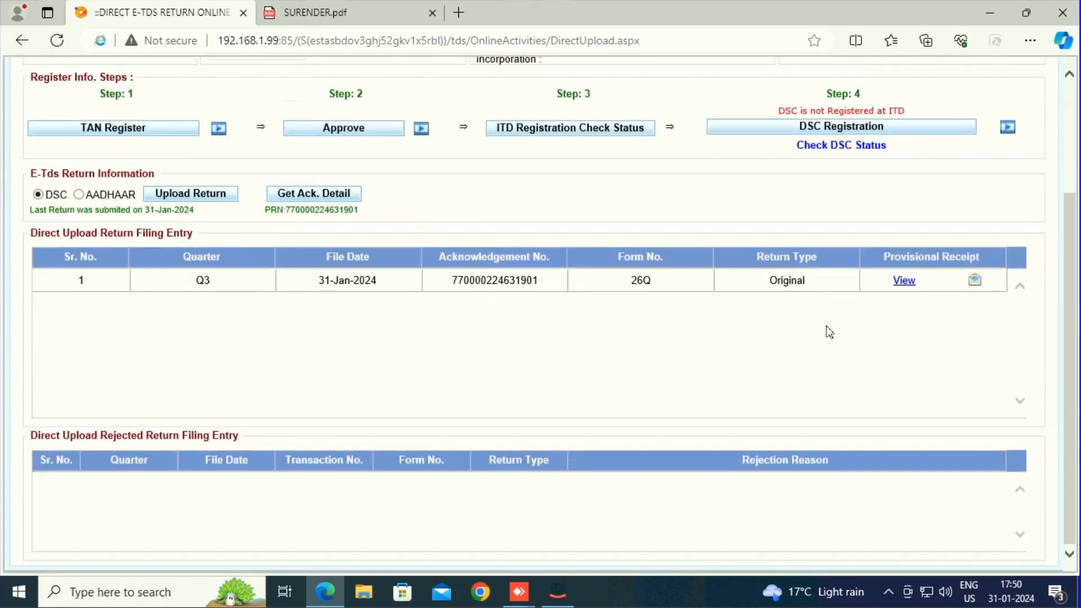
left_click(905, 281)
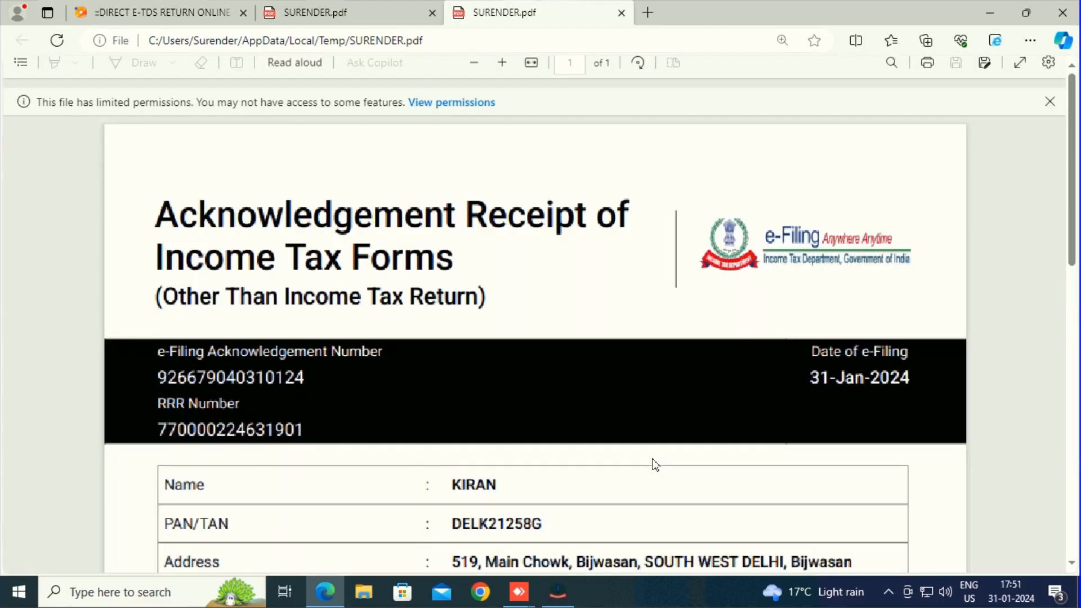
scroll(653, 463, "down", 6)
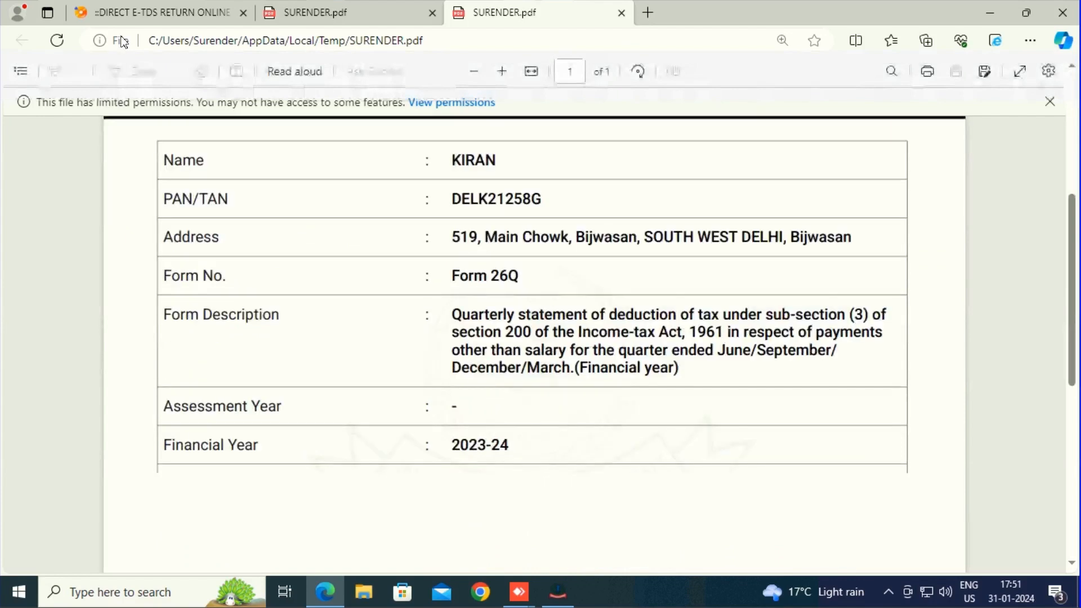
left_click(127, 18)
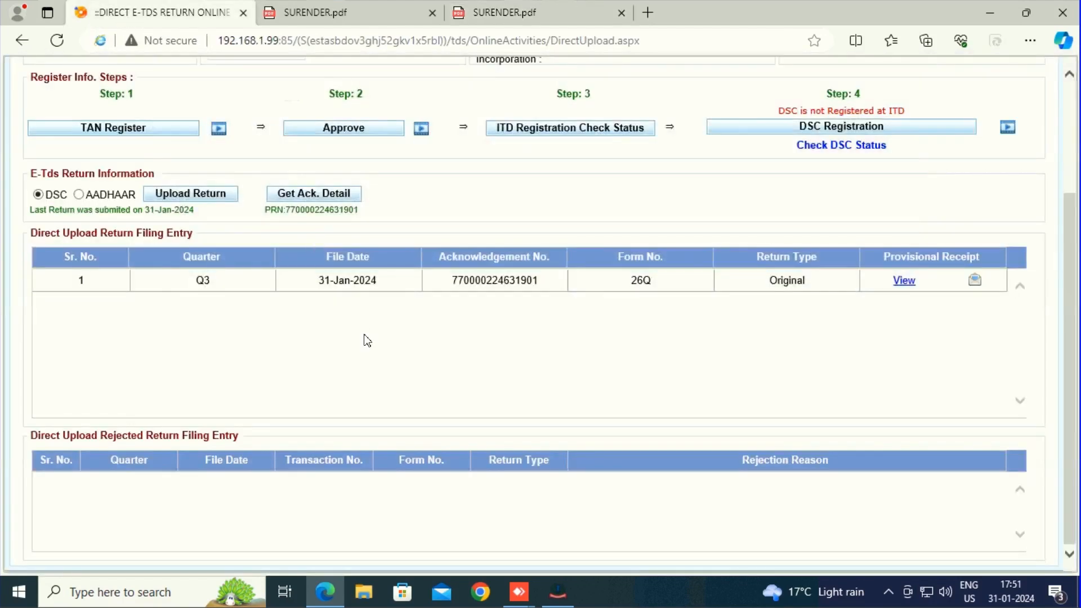
Exit the direct e-TDS return online upload page.
scroll(367, 340, "up", 3)
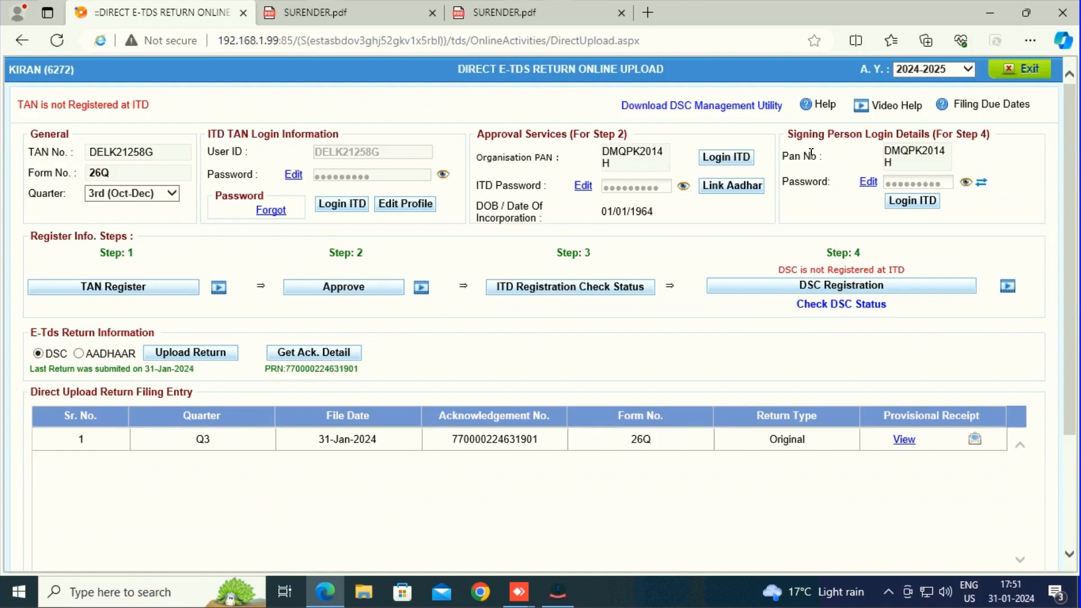
left_click(1015, 77)
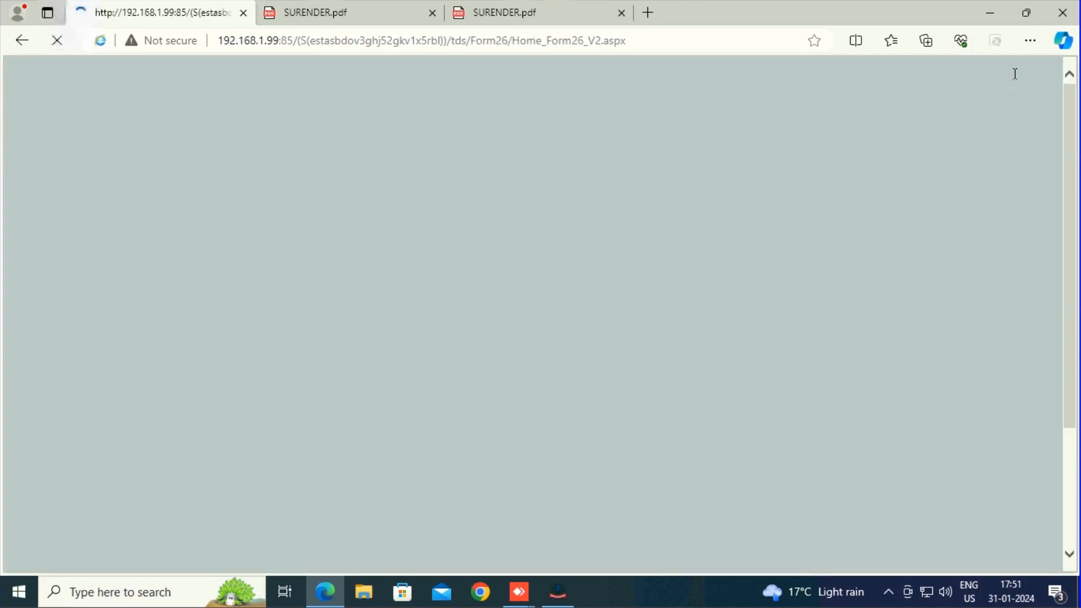